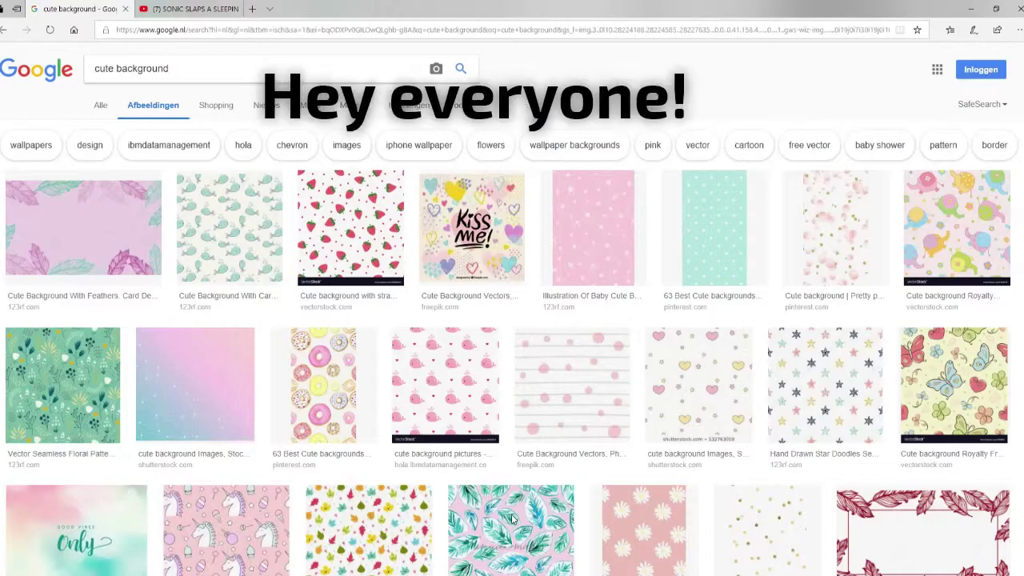
# Browse the cute background results and preview the swirly pink-and-blue tumblr background
pyautogui.scroll(-5, 518, 389)
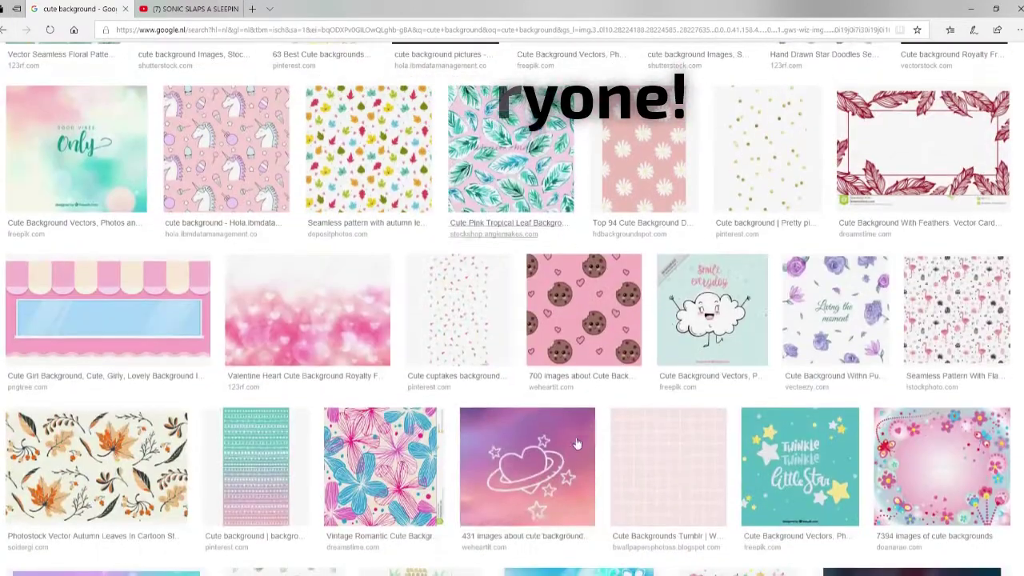
pyautogui.scroll(-3, 524, 400)
pyautogui.scroll(-2, 534, 419)
pyautogui.scroll(-4, 548, 423)
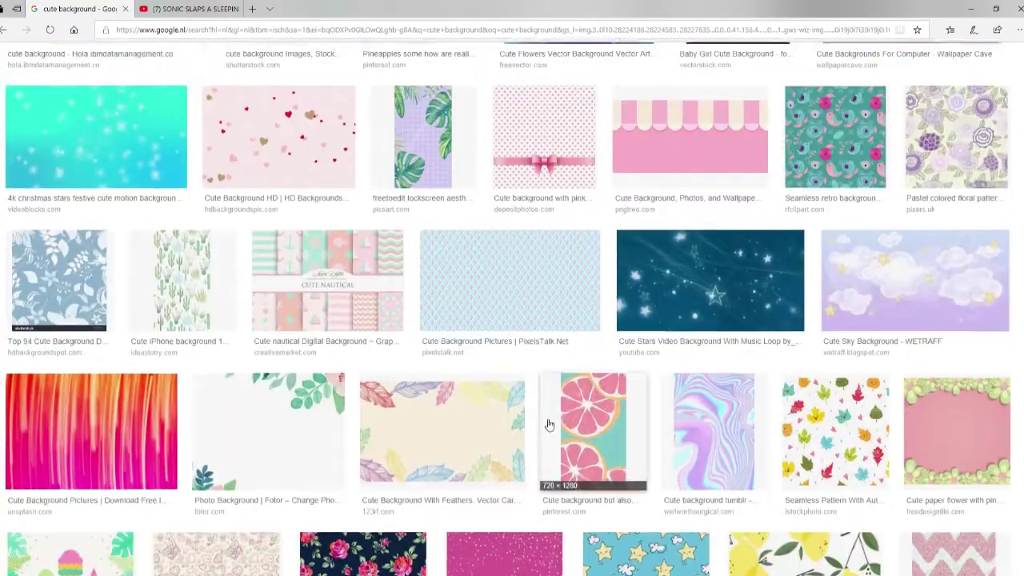
pyautogui.scroll(-5, 400, 320)
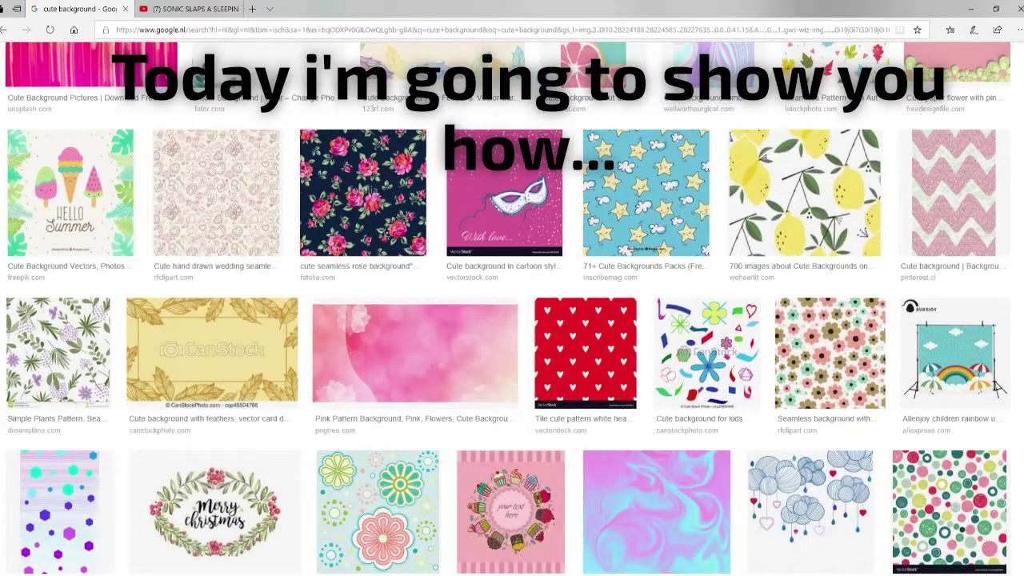
pyautogui.scroll(-2, 560, 360)
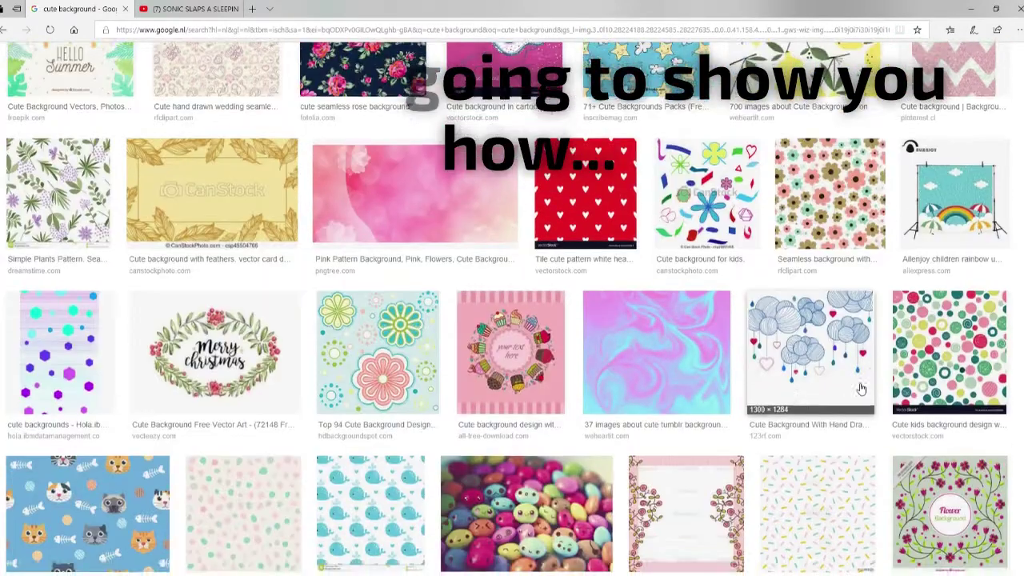
pyautogui.scroll(-1, 659, 359)
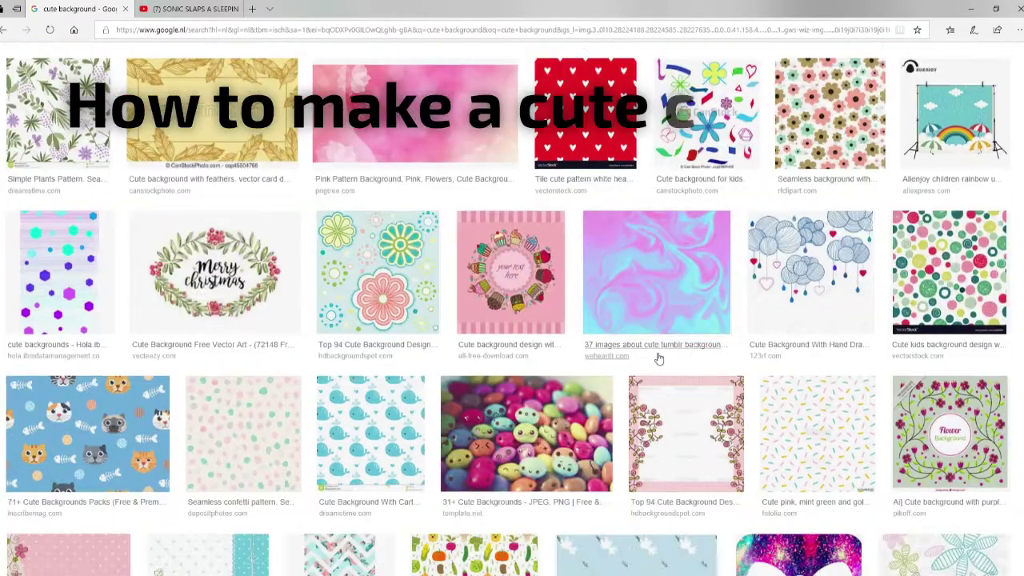
pyautogui.click(659, 291)
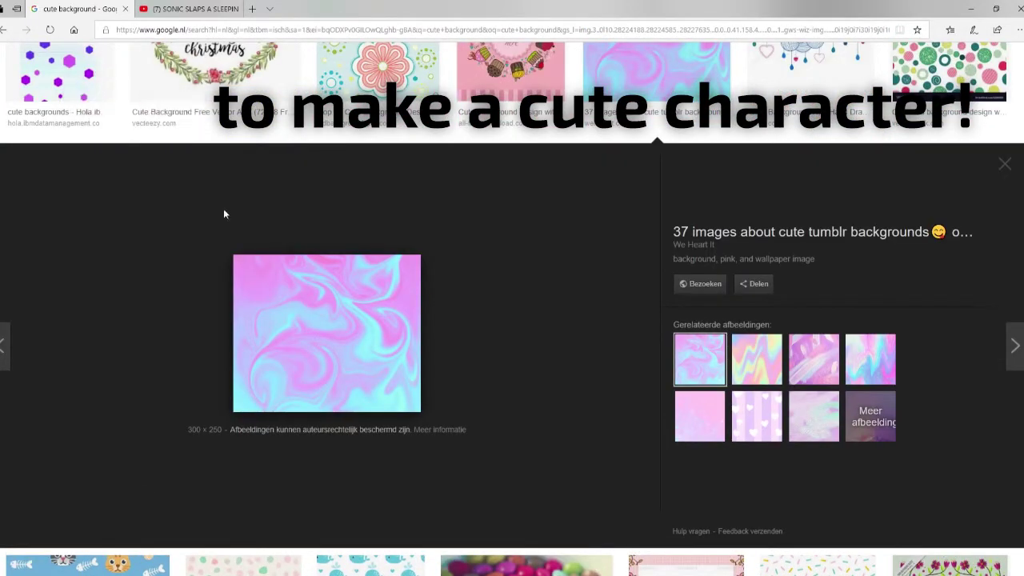
# Preview the cream background with feathers
pyautogui.scroll(-5, 320, 240)
pyautogui.click(458, 263)
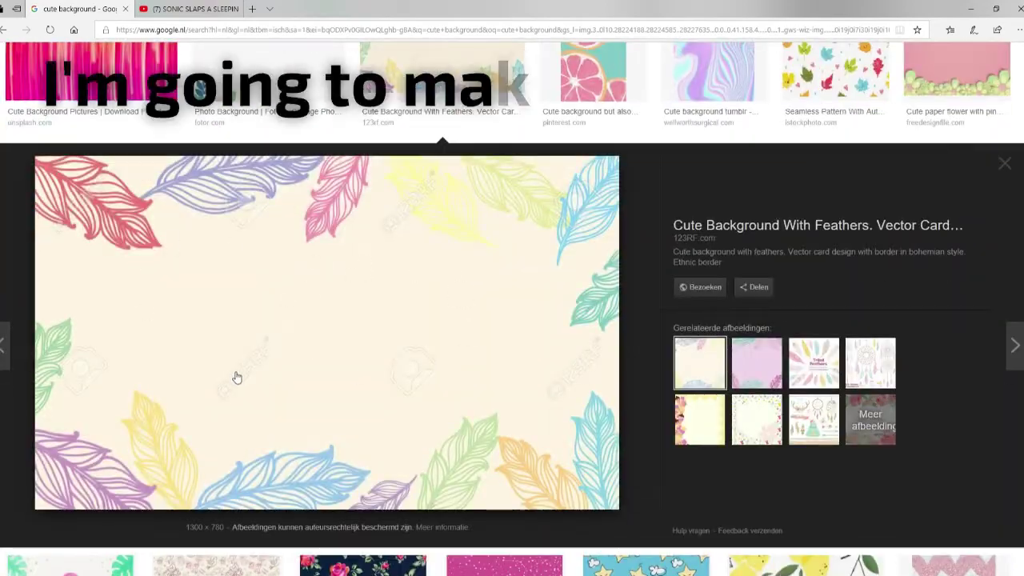
pyautogui.scroll(3, 269, 142)
pyautogui.scroll(5, 270, 142)
# Open the pink feathers card design preview and look through its related images
pyautogui.click(104, 246)
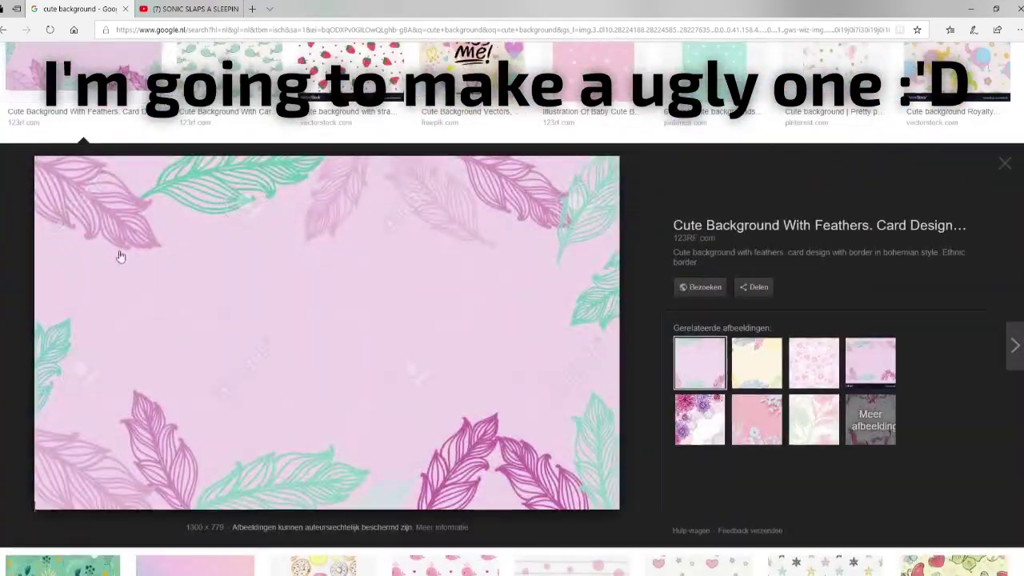
pyautogui.scroll(-5, 262, 376)
pyautogui.scroll(-3, 479, 352)
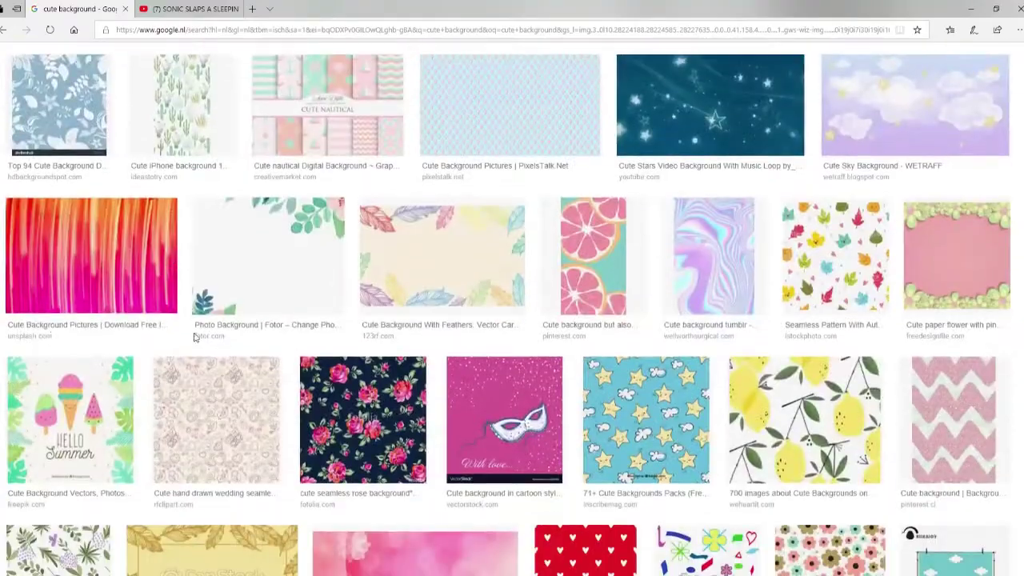
pyautogui.scroll(-3, 680, 336)
pyautogui.scroll(-2, 1001, 352)
pyautogui.scroll(-2, 996, 361)
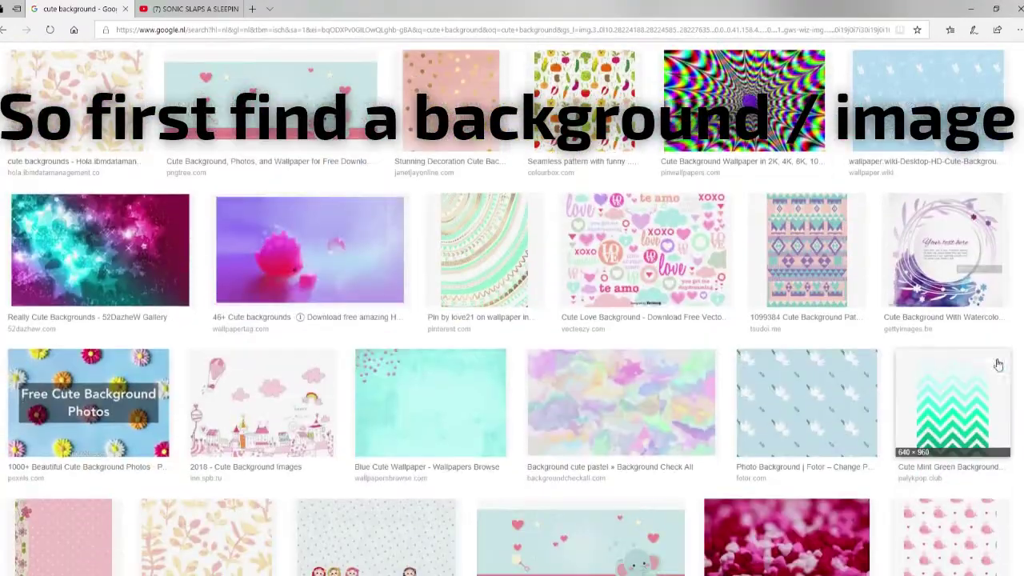
pyautogui.scroll(7, 222, 187)
pyautogui.scroll(3, 221, 187)
pyautogui.scroll(5, 512, 319)
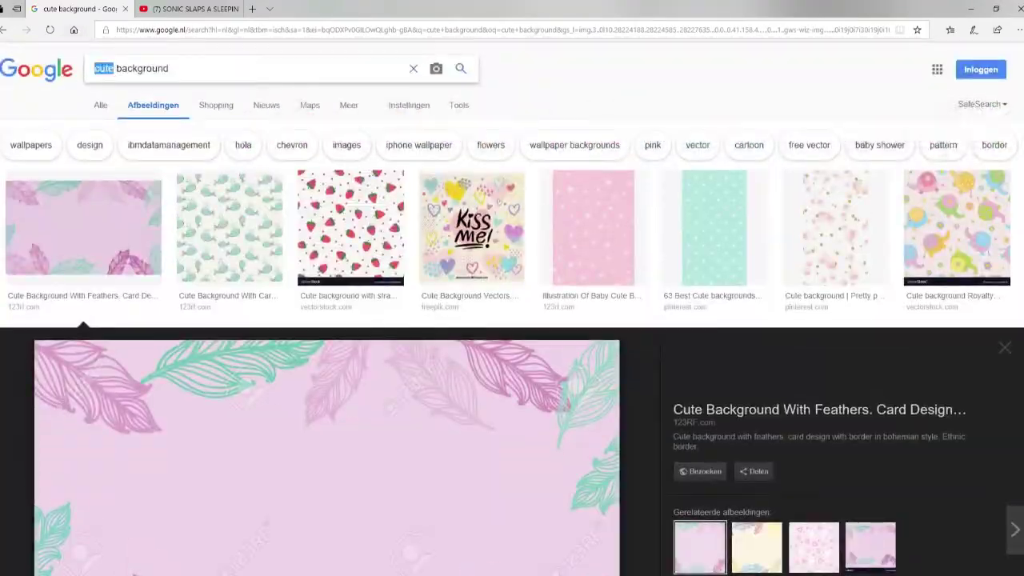
# Search for 'cool background' and preview the neon wolf and related images
pyautogui.write('cool')
pyautogui.press('Return')
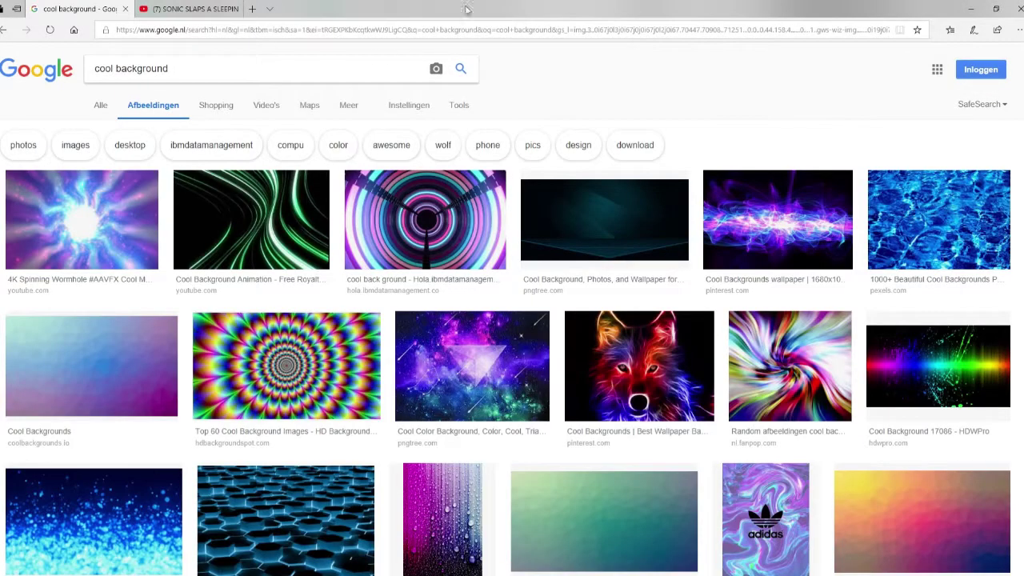
pyautogui.moveTo(639, 365)
pyautogui.click(670, 400)
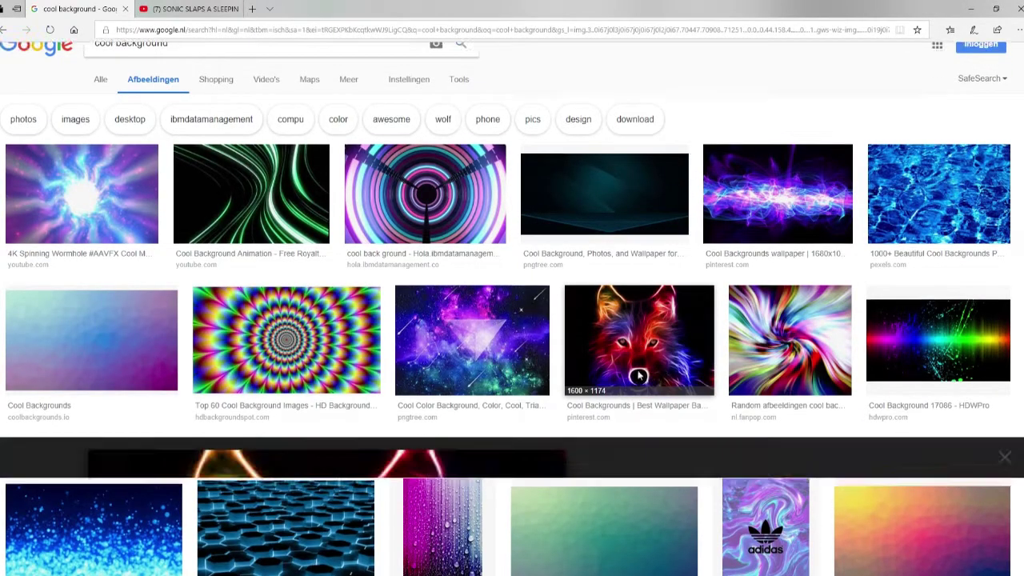
pyautogui.click(803, 365)
pyautogui.click(700, 369)
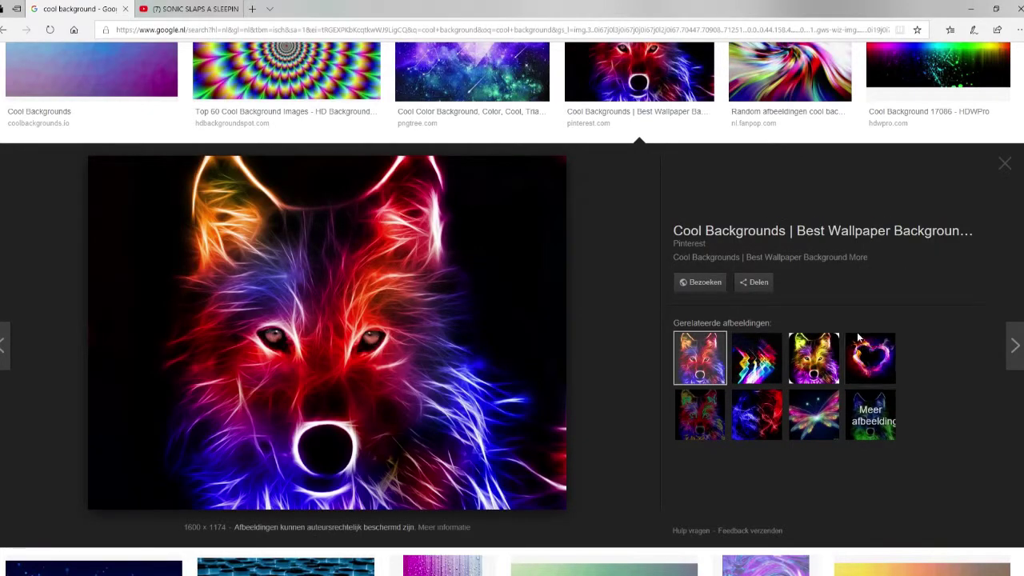
pyautogui.click(774, 412)
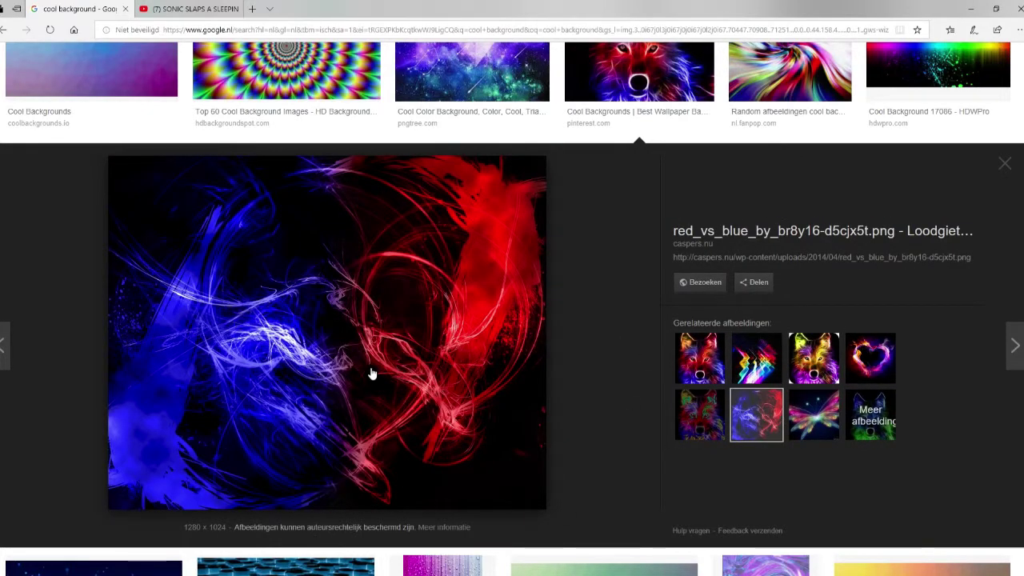
# Open the bokeh Wallpaper Cave background preview and bring up its copy options
pyautogui.scroll(-2, 370, 373)
pyautogui.scroll(-4, 560, 280)
pyautogui.scroll(-6, 592, 319)
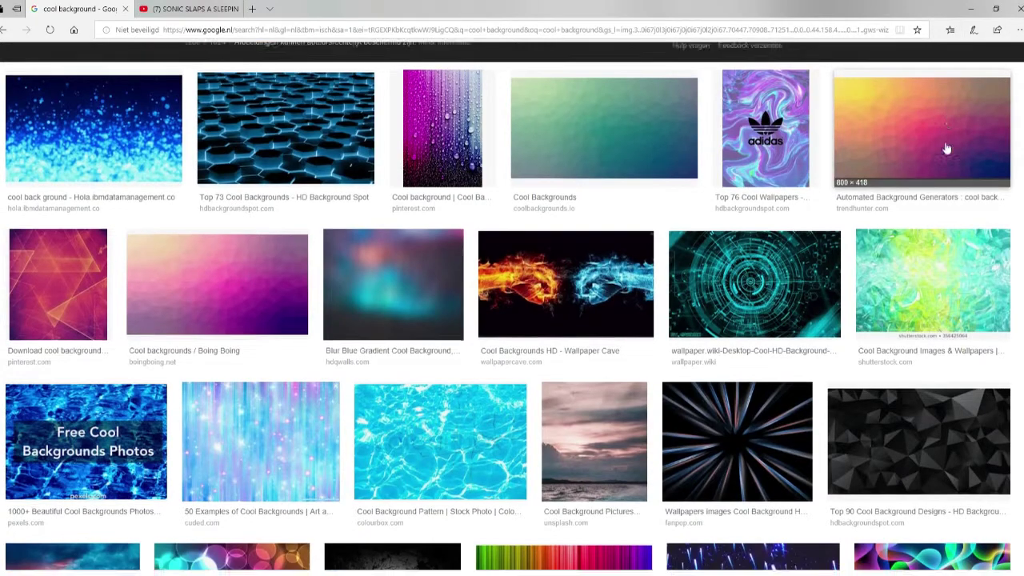
pyautogui.scroll(-2, 528, 398)
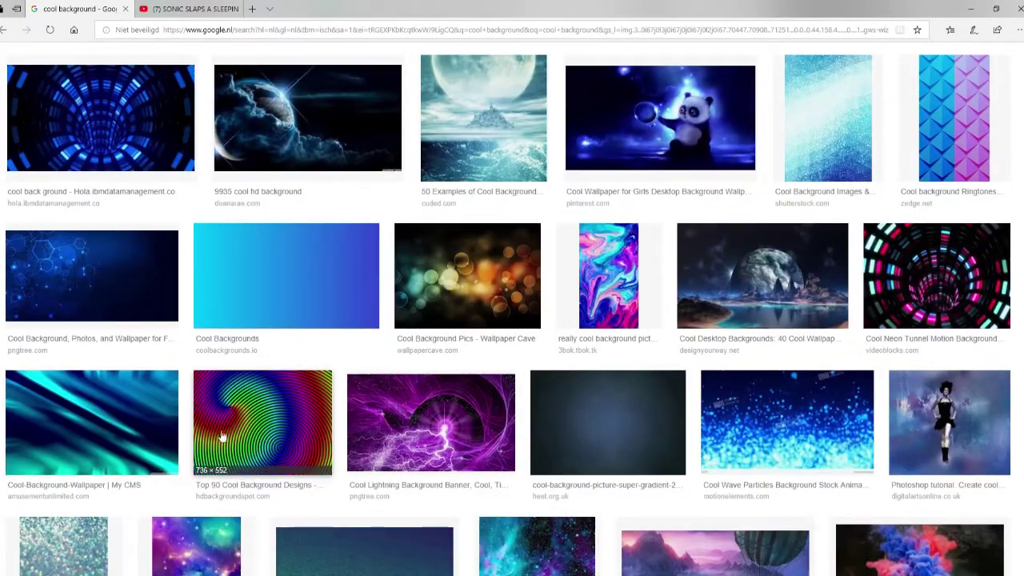
pyautogui.click(491, 328)
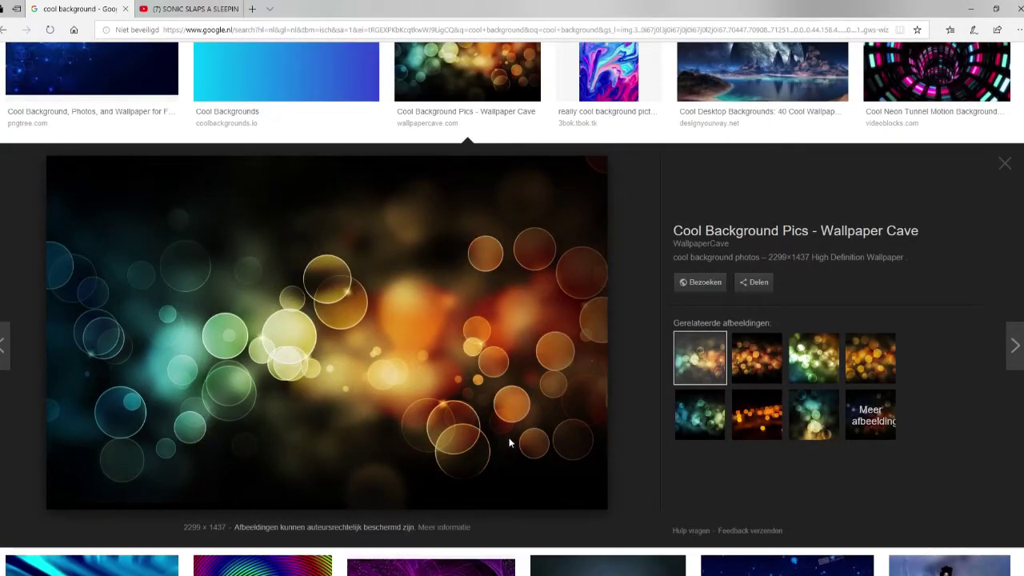
pyautogui.rightClick(273, 264)
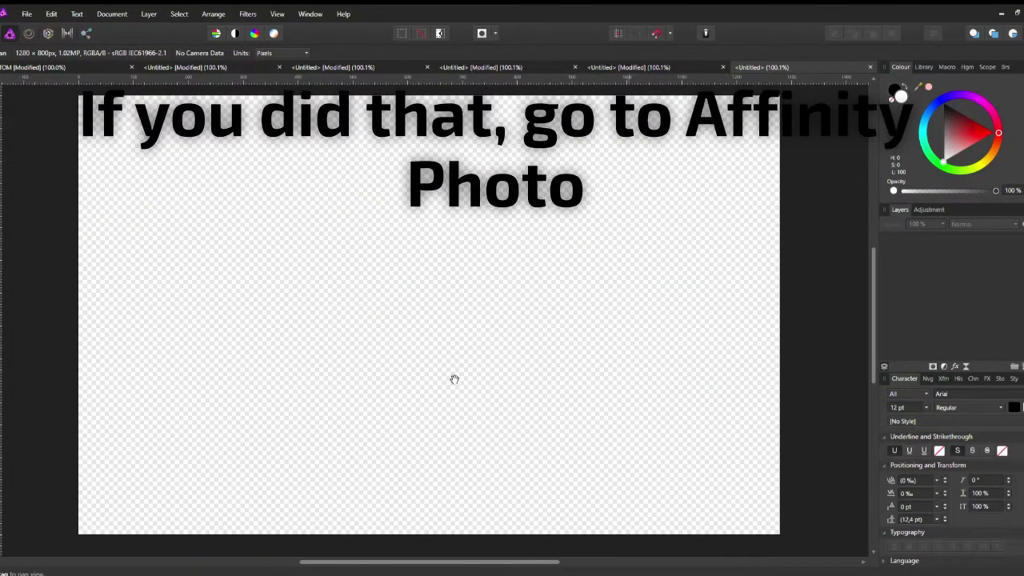
# Draw an ellipse in the canvas's upper middle with a 3.5 pt dark outline
pyautogui.press('b')
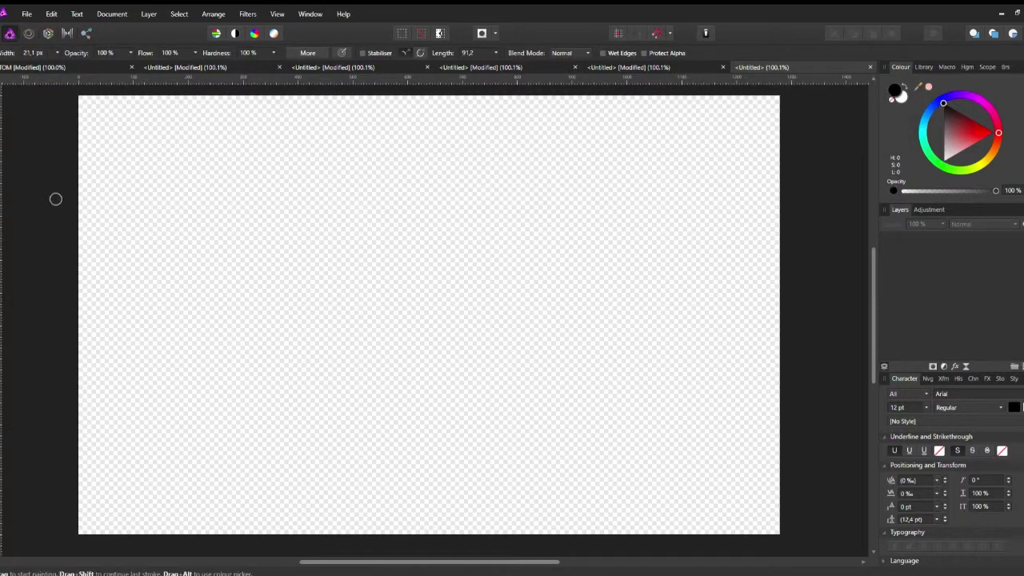
pyautogui.moveTo(548, 342); pyautogui.dragTo(436, 341)
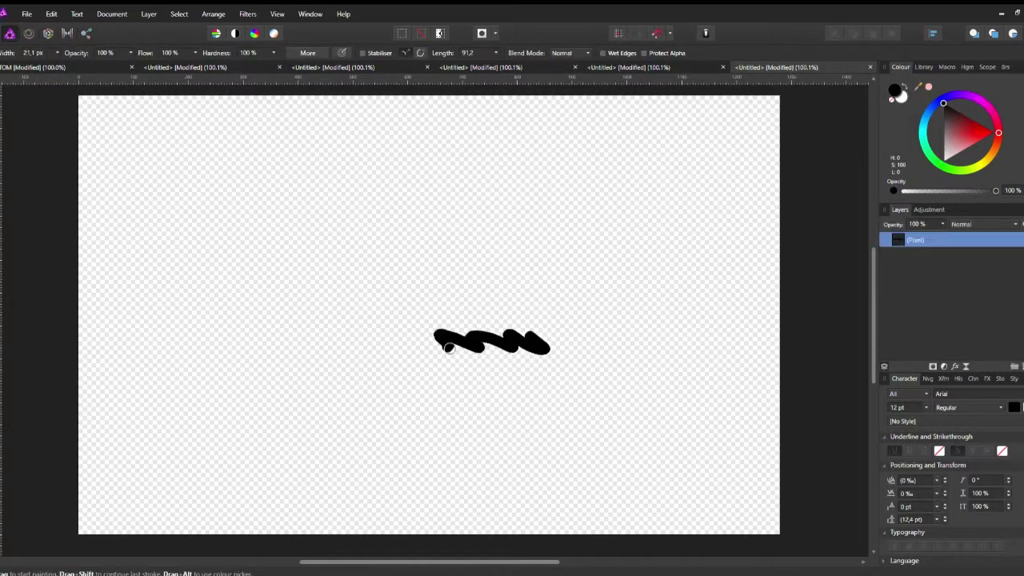
pyautogui.hotkey('ctrl', 'z')
pyautogui.press('m')
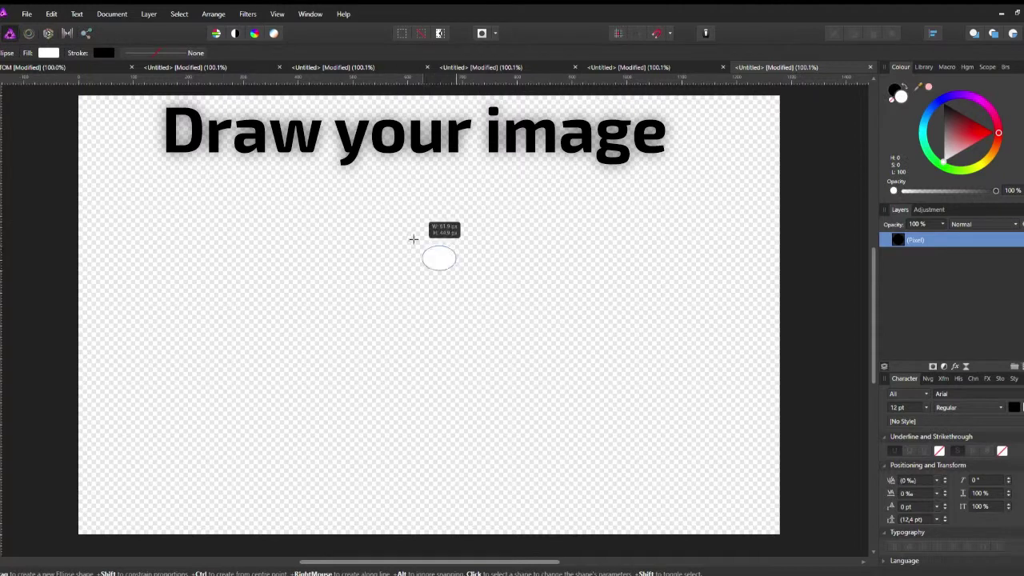
pyautogui.moveTo(339, 162); pyautogui.dragTo(456, 270)
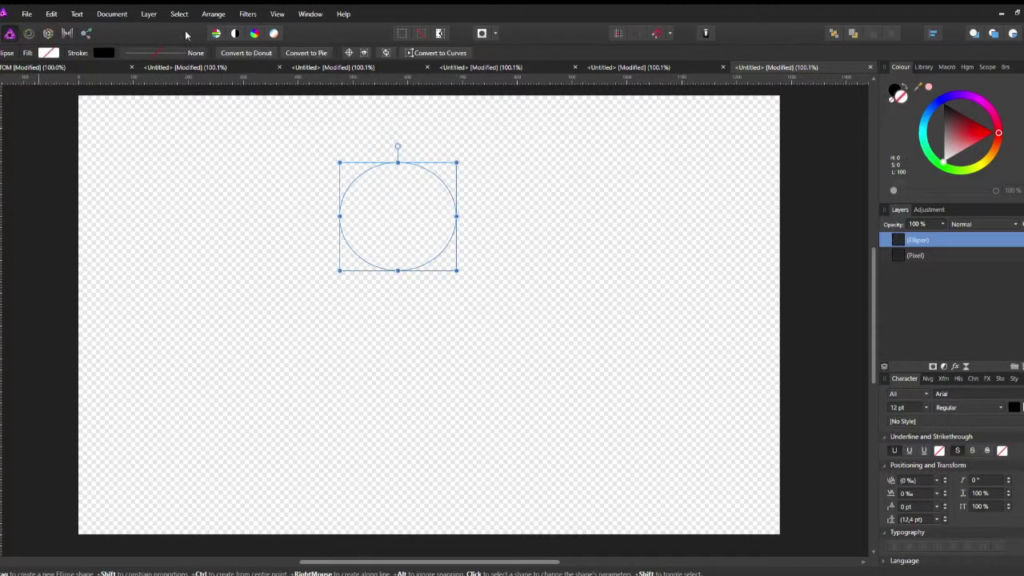
pyautogui.moveTo(128, 52); pyautogui.dragTo(184, 52)
# Enlarge the ellipse into a 248×248 circle and shift it slightly down and left
pyautogui.moveTo(455, 163); pyautogui.dragTo(535, 336)
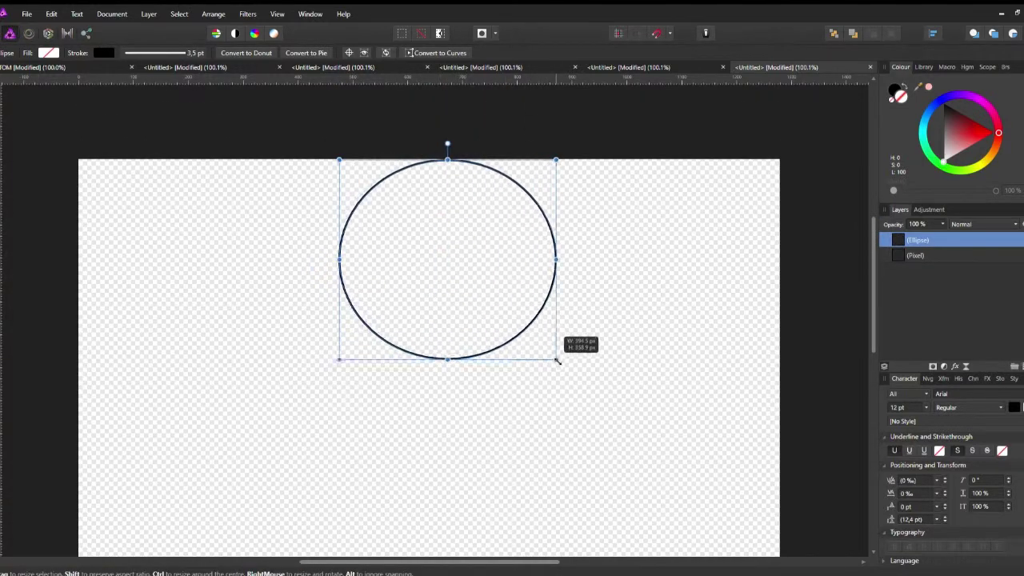
pyautogui.moveTo(536, 337); pyautogui.dragTo(538, 358)
pyautogui.hotkey('ctrl', 'd')
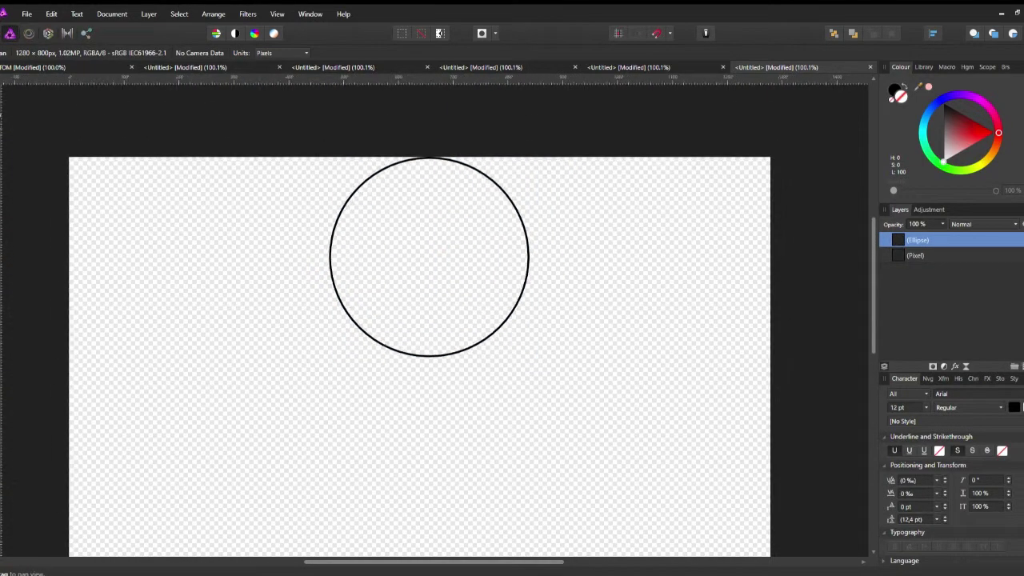
pyautogui.click(414, 240)
pyautogui.moveTo(413, 240); pyautogui.dragTo(381, 267)
pyautogui.moveTo(400, 226); pyautogui.dragTo(402, 242)
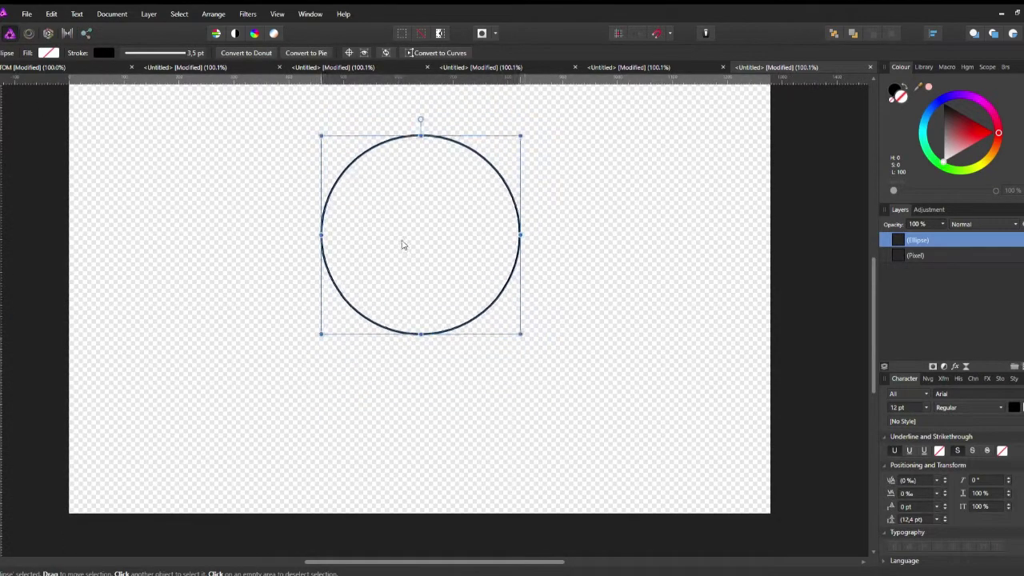
pyautogui.press('b')
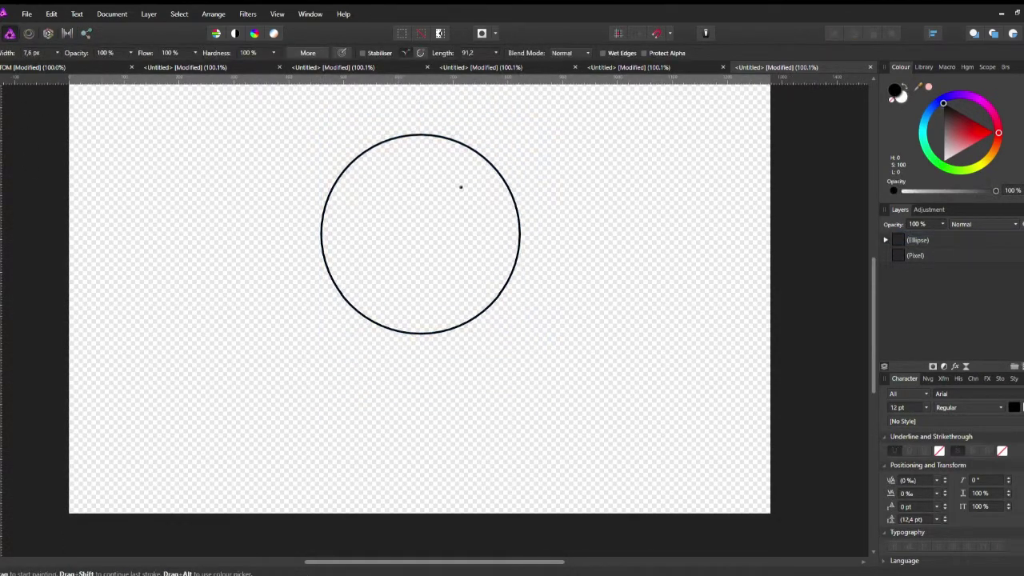
pyautogui.hotkey('ctrl', 'z')
pyautogui.hotkey('ctrl', 'z')
# Draw two matching round eye circles in the head's upper right and upper left
pyautogui.press('m')
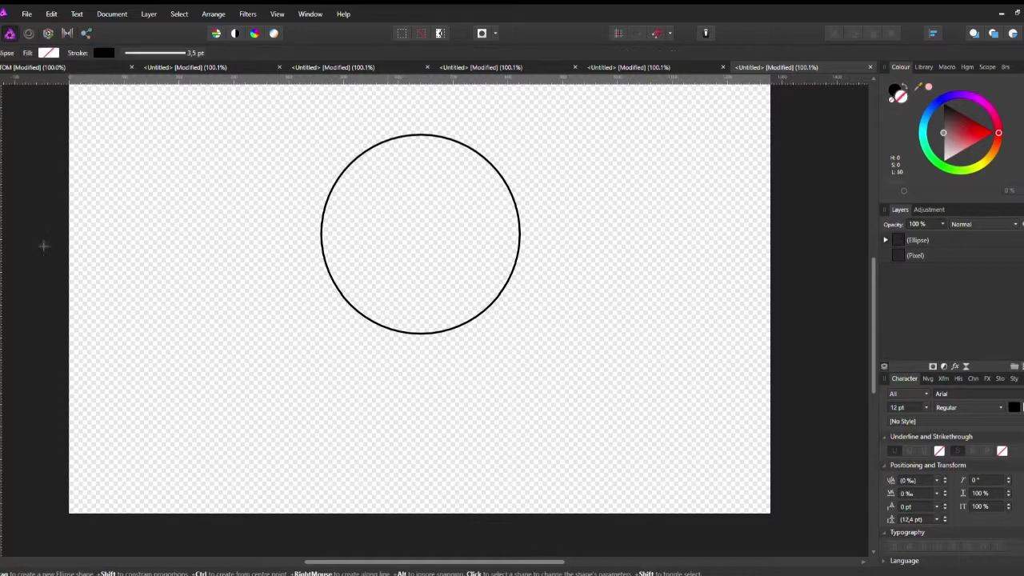
pyautogui.moveTo(454, 224)
pyautogui.mouseDown()
pyautogui.moveTo(504, 166)
pyautogui.moveTo(459, 196)
pyautogui.mouseUp()
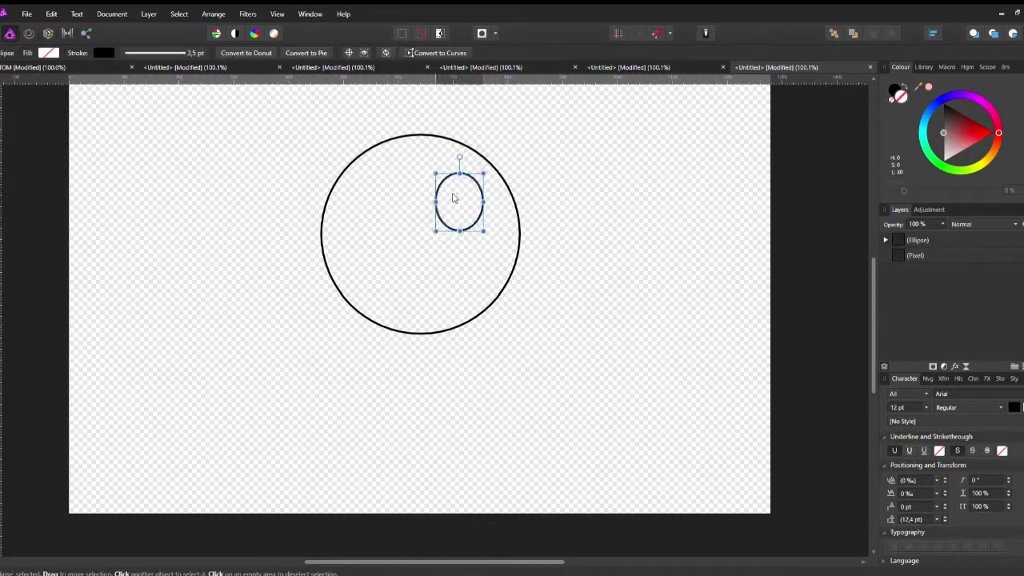
pyautogui.moveTo(480, 235); pyautogui.dragTo(489, 236)
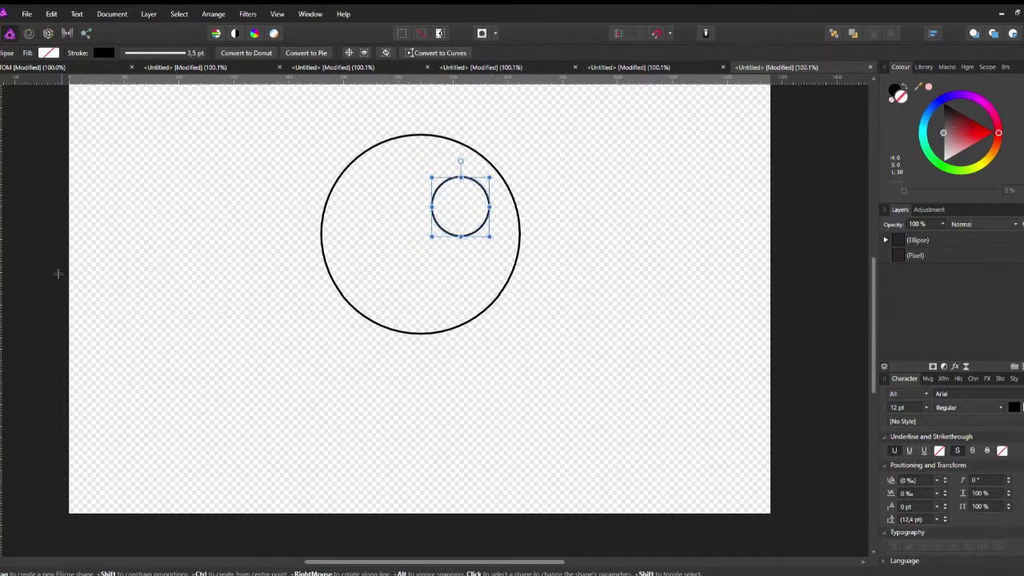
pyautogui.moveTo(405, 230); pyautogui.dragTo(350, 166)
pyautogui.moveTo(405, 230); pyautogui.dragTo(413, 233)
pyautogui.moveTo(377, 195); pyautogui.dragTo(367, 198)
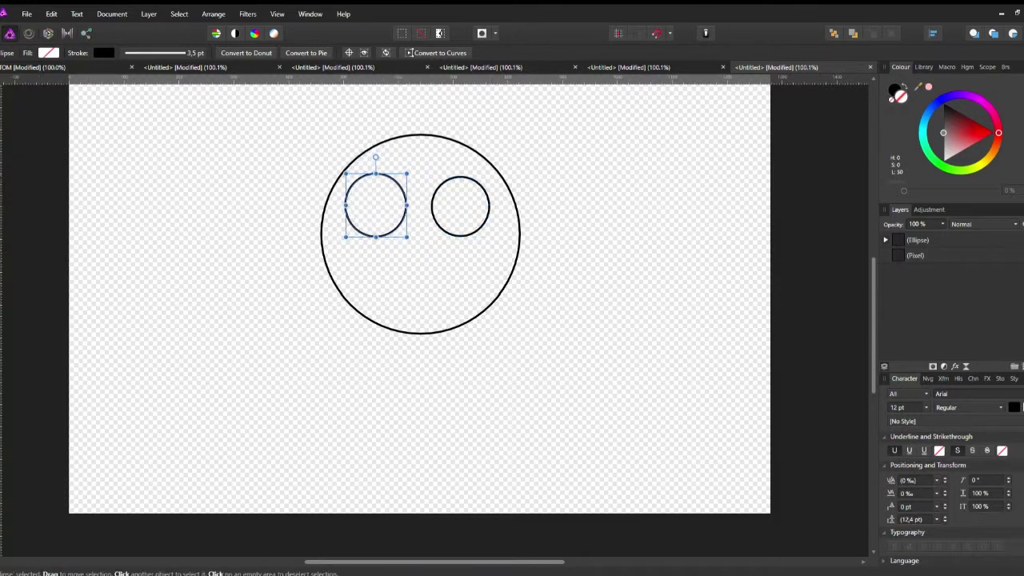
pyautogui.press('b')
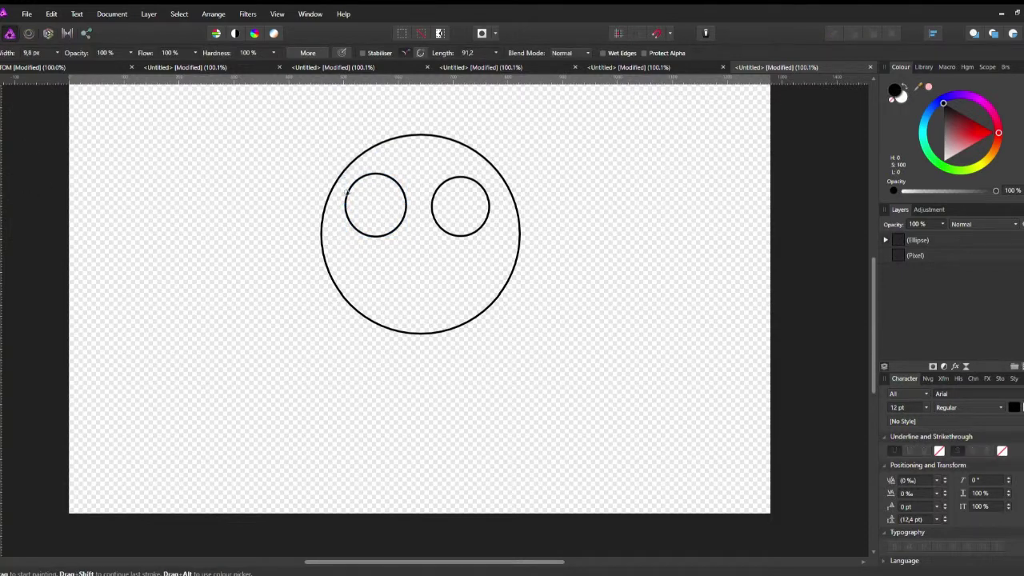
# Paint zigzag lashes above the left and right eyes
pyautogui.scroll(3, 412, 166)
pyautogui.moveTo(274, 206)
pyautogui.mouseDown()
pyautogui.moveTo(271, 185)
pyautogui.moveTo(370, 172)
pyautogui.moveTo(411, 211)
pyautogui.moveTo(404, 235)
pyautogui.moveTo(262, 234)
pyautogui.mouseUp()
pyautogui.click(432, 165)
pyautogui.moveTo(446, 211)
pyautogui.mouseDown()
pyautogui.moveTo(504, 169)
pyautogui.moveTo(577, 196)
pyautogui.moveTo(584, 264)
pyautogui.mouseUp()
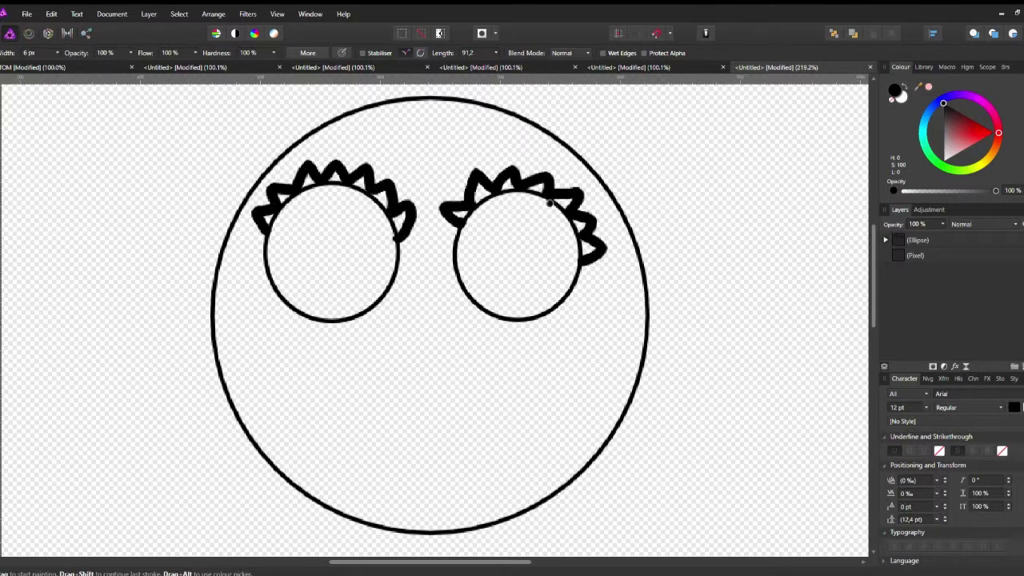
# Experiment with inner lines in the right eye, undoing every attempt
pyautogui.moveTo(549, 203); pyautogui.dragTo(573, 284)
pyautogui.moveTo(481, 309); pyautogui.dragTo(469, 255)
pyautogui.hotkey('ctrl', 'z')
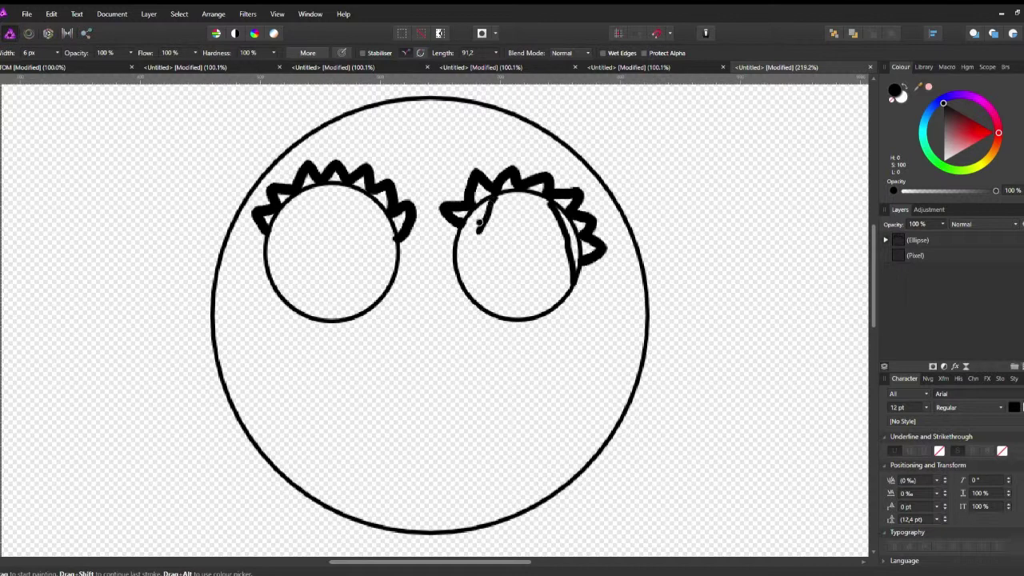
pyautogui.moveTo(493, 201); pyautogui.dragTo(480, 269)
pyautogui.hotkey('ctrl', 'z')
pyautogui.moveTo(490, 198); pyautogui.dragTo(475, 312)
pyautogui.hotkey('ctrl', 'z')
pyautogui.moveTo(457, 232); pyautogui.dragTo(471, 303)
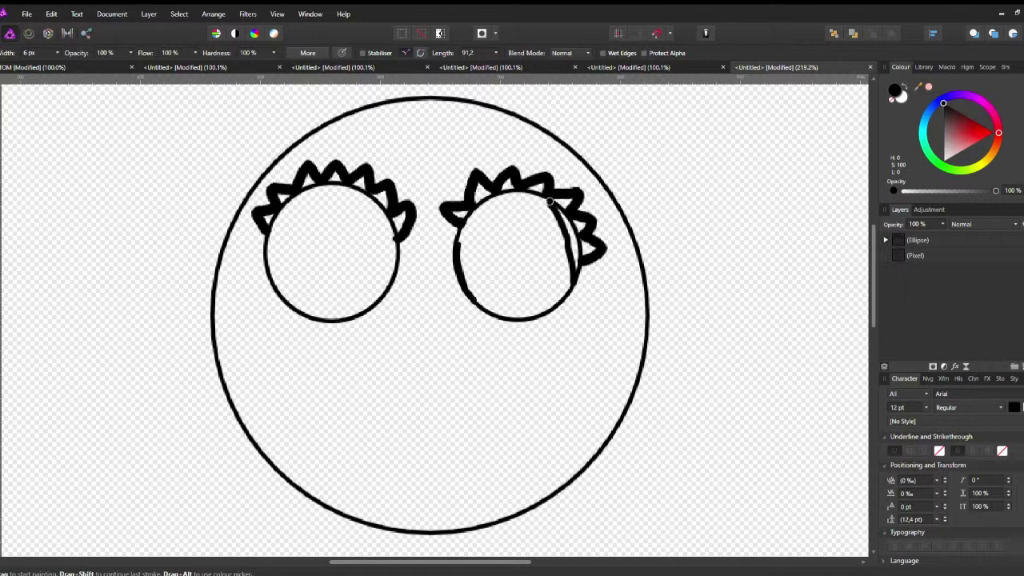
pyautogui.hotkey('ctrl', 'z')
pyautogui.hotkey('ctrl', 'z')
pyautogui.moveTo(556, 208); pyautogui.dragTo(576, 264)
pyautogui.hotkey('ctrl', 'z')
pyautogui.moveTo(536, 195); pyautogui.dragTo(574, 260)
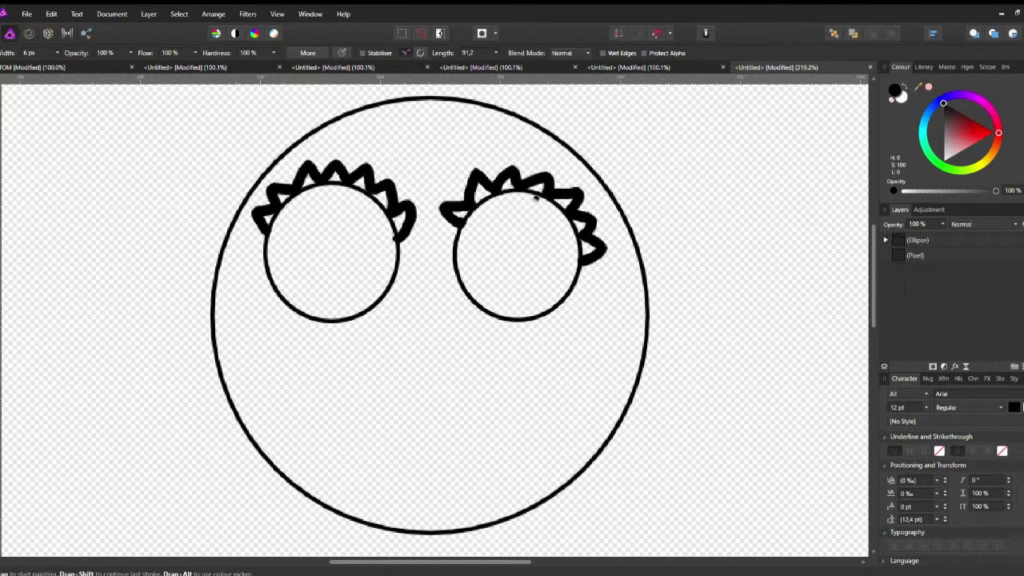
pyautogui.hotkey('ctrl', 'z')
pyautogui.moveTo(520, 197)
pyautogui.mouseDown()
pyautogui.moveTo(479, 280)
pyautogui.moveTo(480, 308)
pyautogui.mouseUp()
pyautogui.hotkey('ctrl', 'z')
pyautogui.hotkey('ctrl', 'z')
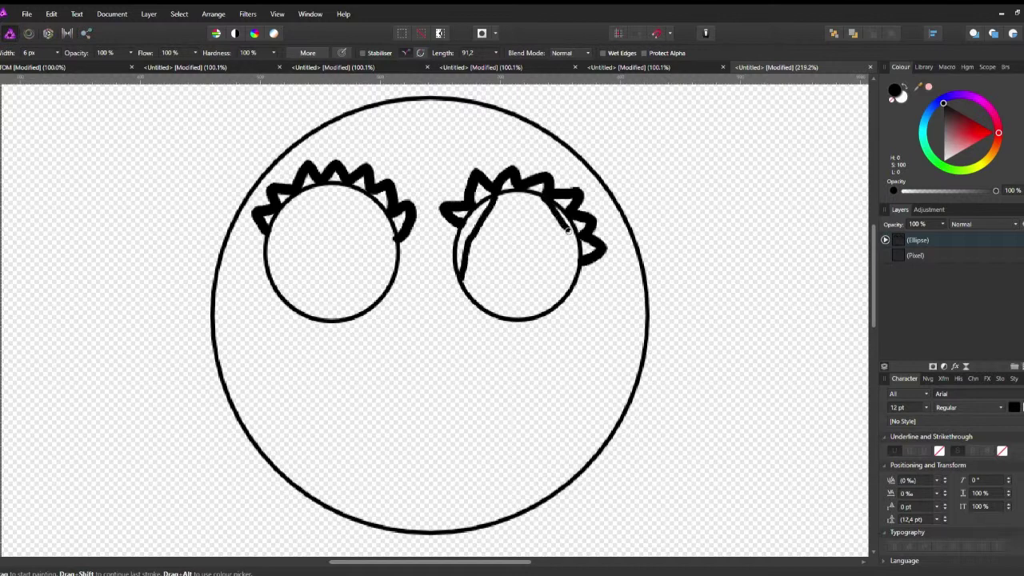
pyautogui.hotkey('ctrl', 'z')
pyautogui.hotkey('ctrl', 'z')
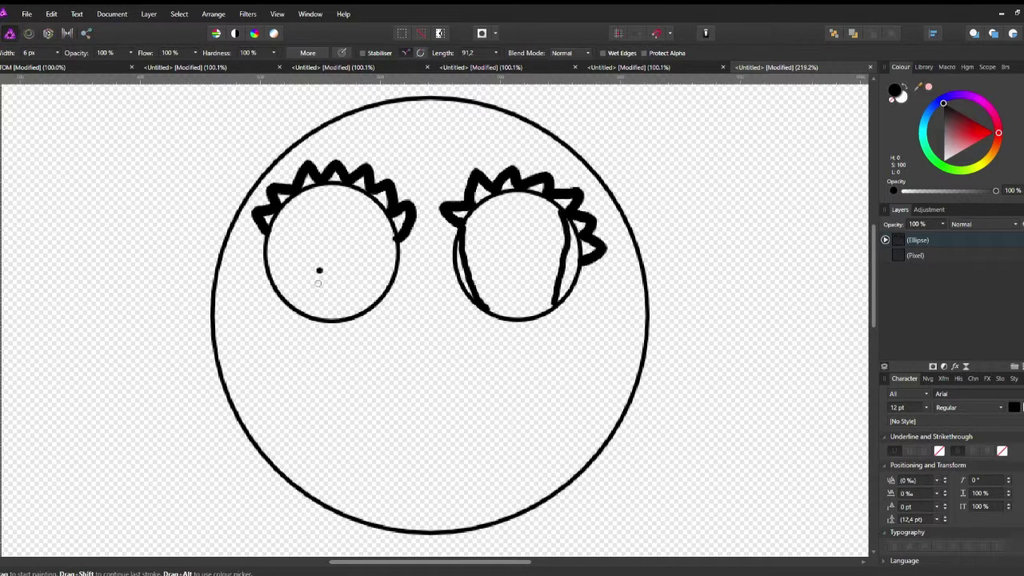
# Add an inner line and dot in the left eye, then paint a ω-shaped cat mouth
pyautogui.moveTo(299, 310); pyautogui.dragTo(272, 252)
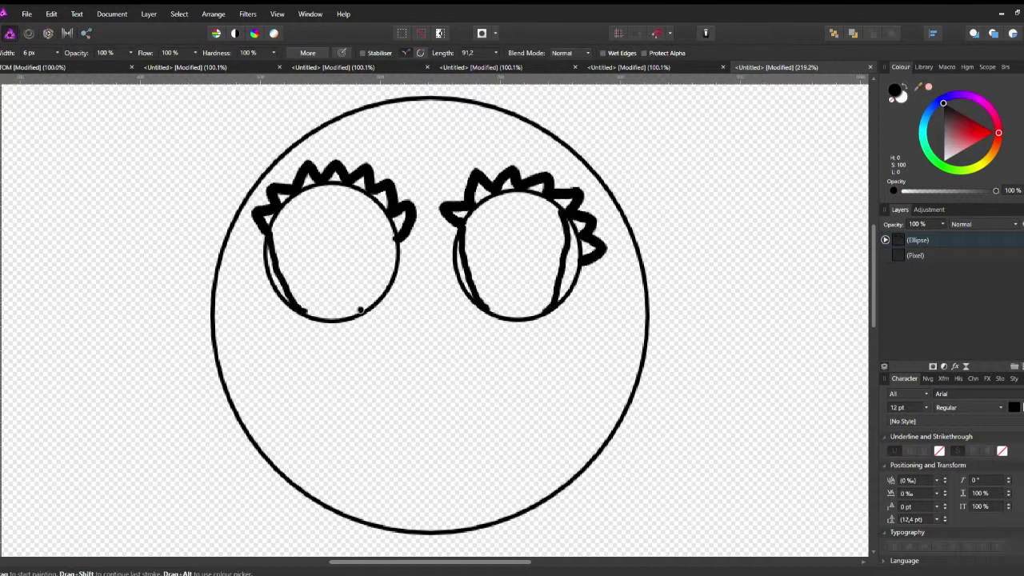
pyautogui.hotkey('ctrl', 'z')
pyautogui.click(351, 264)
pyautogui.moveTo(375, 261); pyautogui.dragTo(391, 206)
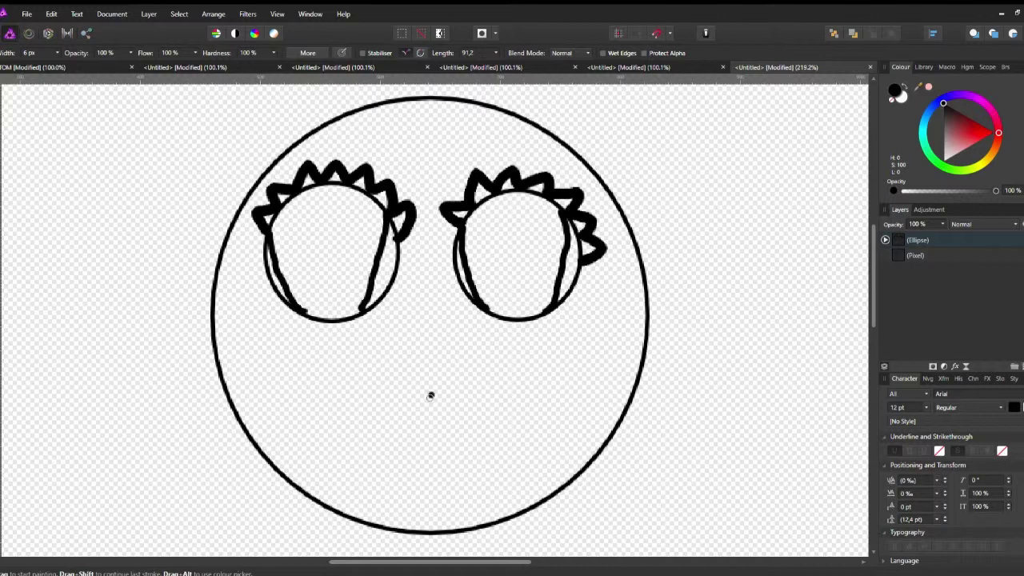
pyautogui.moveTo(389, 421); pyautogui.dragTo(451, 406)
pyautogui.hotkey('ctrl', 'z')
pyautogui.moveTo(385, 402); pyautogui.dragTo(451, 404)
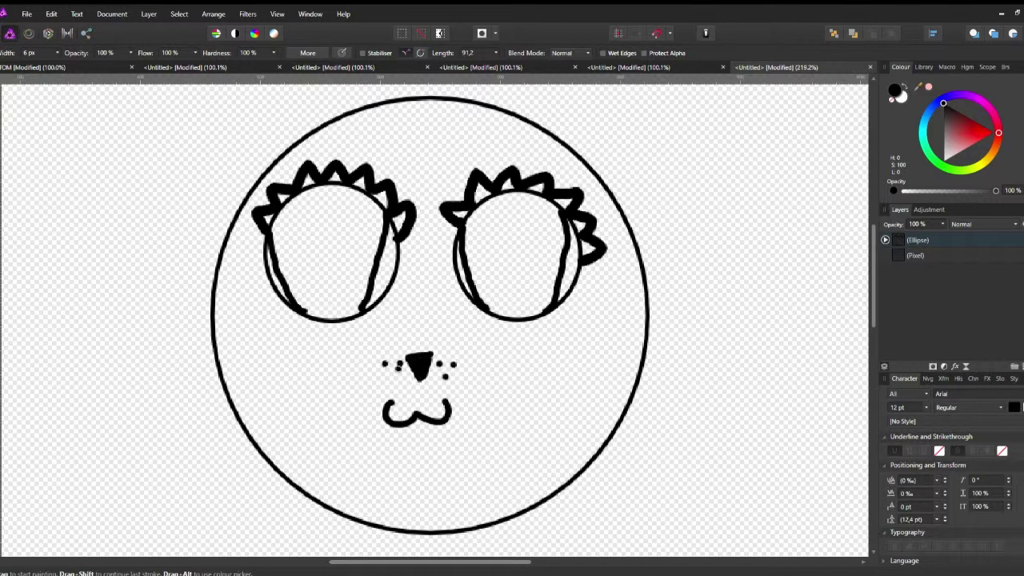
# Paint oval pupils in both eyes, closing up the left pupil's outline
pyautogui.moveTo(534, 213); pyautogui.dragTo(529, 212)
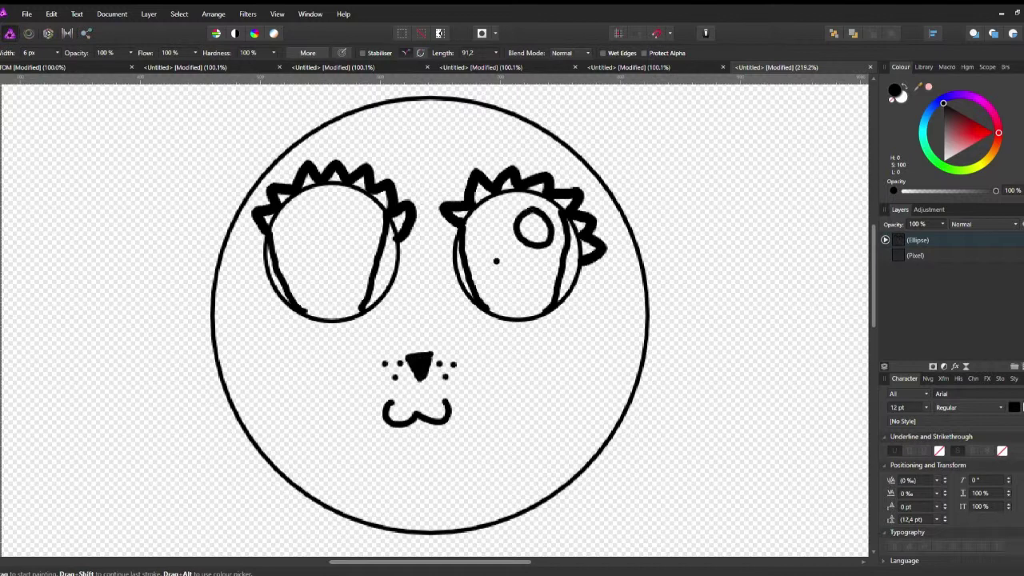
pyautogui.moveTo(493, 286); pyautogui.dragTo(524, 264)
pyautogui.hotkey('ctrl', 'z')
pyautogui.hotkey('ctrl', 'z')
pyautogui.moveTo(505, 209)
pyautogui.mouseDown()
pyautogui.moveTo(553, 280)
pyautogui.moveTo(507, 210)
pyautogui.mouseUp()
pyautogui.moveTo(342, 213)
pyautogui.mouseDown()
pyautogui.moveTo(369, 281)
pyautogui.moveTo(337, 207)
pyautogui.moveTo(369, 246)
pyautogui.mouseUp()
pyautogui.press('e')
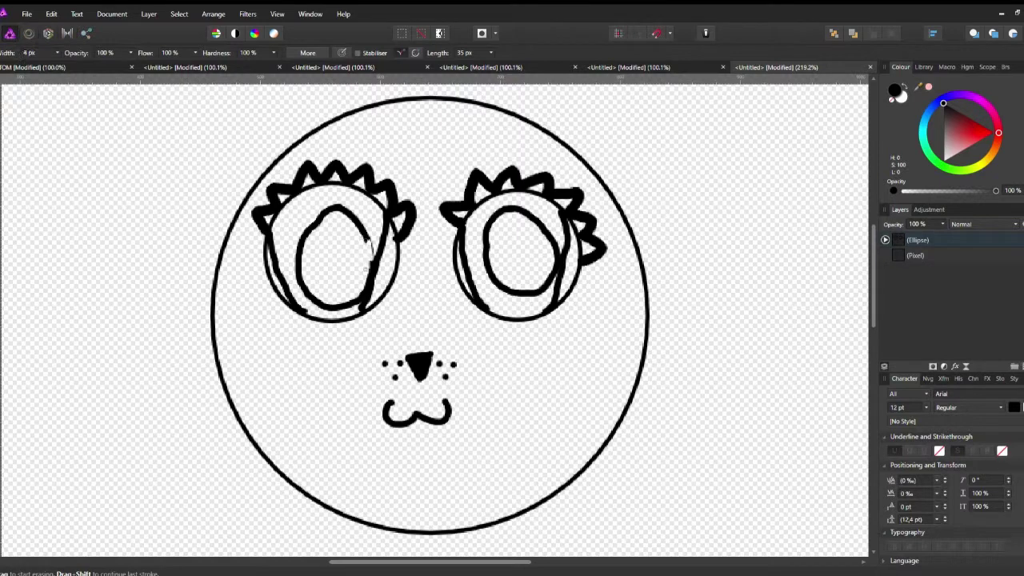
pyautogui.press('b')
pyautogui.moveTo(364, 234)
pyautogui.mouseDown()
pyautogui.moveTo(369, 258)
pyautogui.moveTo(348, 308)
pyautogui.mouseUp()
# On the pixel layer, handwrite a note reading 'abit ugly' at the canvas's upper right
pyautogui.click(915, 255)
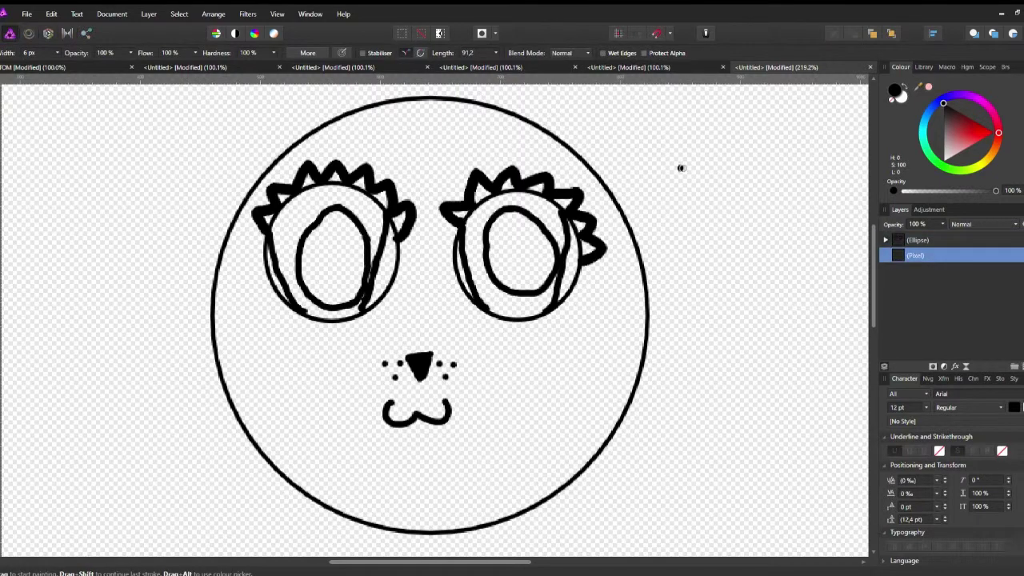
pyautogui.moveTo(686, 165); pyautogui.dragTo(684, 187)
pyautogui.moveTo(707, 147)
pyautogui.mouseDown()
pyautogui.moveTo(710, 190)
pyautogui.moveTo(731, 201)
pyautogui.mouseUp()
pyautogui.moveTo(790, 178); pyautogui.dragTo(795, 197)
pyautogui.moveTo(809, 168); pyautogui.dragTo(826, 200)
pyautogui.moveTo(835, 151); pyautogui.dragTo(852, 149)
pyautogui.moveTo(845, 151); pyautogui.dragTo(846, 192)
pyautogui.moveTo(712, 222); pyautogui.dragTo(734, 227)
pyautogui.moveTo(760, 226)
pyautogui.mouseDown()
pyautogui.moveTo(750, 267)
pyautogui.moveTo(798, 237)
pyautogui.mouseUp()
pyautogui.click(801, 257)
# Handwrite 'But is just for the' below the note's first line
pyautogui.moveTo(710, 271); pyautogui.dragTo(705, 302)
pyautogui.moveTo(744, 283); pyautogui.dragTo(772, 298)
pyautogui.moveTo(780, 282); pyautogui.dragTo(782, 302)
pyautogui.moveTo(770, 275)
pyautogui.mouseDown()
pyautogui.moveTo(791, 272)
pyautogui.moveTo(841, 302)
pyautogui.mouseUp()
pyautogui.moveTo(724, 330); pyautogui.dragTo(715, 360)
pyautogui.moveTo(783, 334); pyautogui.dragTo(758, 360)
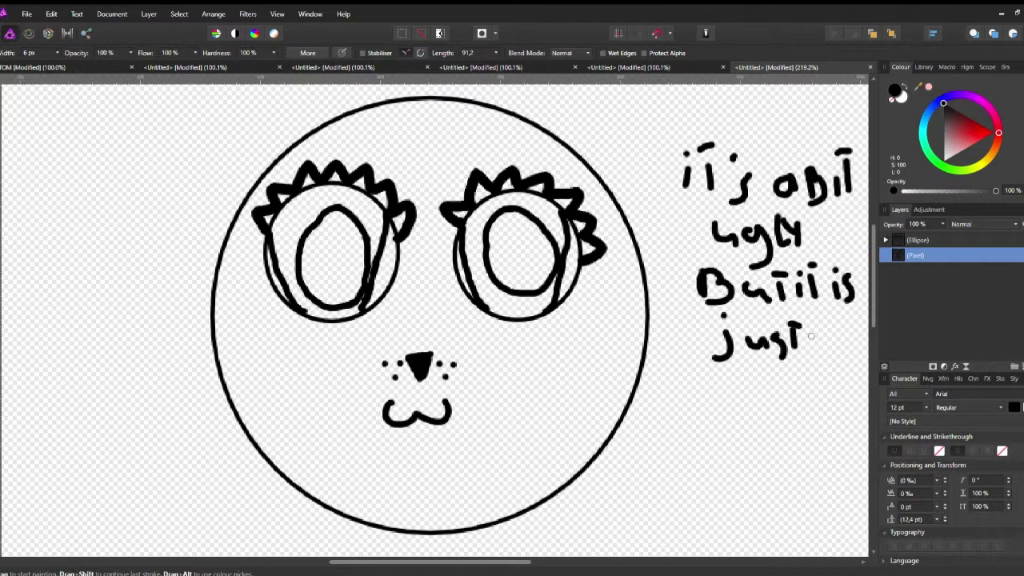
pyautogui.moveTo(816, 322); pyautogui.dragTo(813, 352)
pyautogui.moveTo(731, 370); pyautogui.dragTo(730, 405)
pyautogui.moveTo(765, 371); pyautogui.dragTo(810, 398)
# Add the word 'video' to the note, then undo the handwritten note
pyautogui.moveTo(715, 434); pyautogui.dragTo(740, 436)
pyautogui.moveTo(750, 444); pyautogui.dragTo(750, 463)
pyautogui.moveTo(766, 424); pyautogui.dragTo(791, 462)
pyautogui.moveTo(806, 442); pyautogui.dragTo(820, 460)
pyautogui.hotkey('ctrl', 'z')
pyautogui.hotkey('ctrl', 'z')
pyautogui.hotkey('ctrl', 'z')
pyautogui.hotkey('ctrl', 'z')
pyautogui.hotkey('ctrl', 'z')
pyautogui.hotkey('ctrl', 'z')
pyautogui.hotkey('ctrl', 'z')
pyautogui.hotkey('ctrl', 'z')
pyautogui.hotkey('ctrl', 'z')
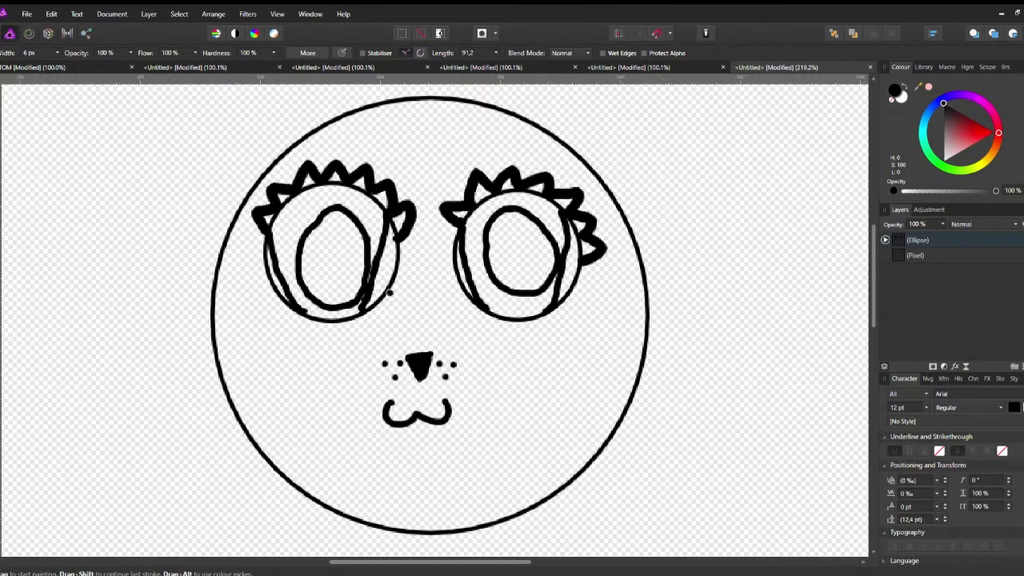
pyautogui.hotkey('ctrl', '-')
pyautogui.scroll(2, 496, 240)
# Paint two pointed cat ears on the Pixel layer, undoing a stray long line
pyautogui.click(916, 255)
pyautogui.moveTo(499, 209)
pyautogui.mouseDown()
pyautogui.moveTo(562, 165)
pyautogui.moveTo(606, 302)
pyautogui.mouseUp()
pyautogui.moveTo(318, 185); pyautogui.dragTo(253, 320)
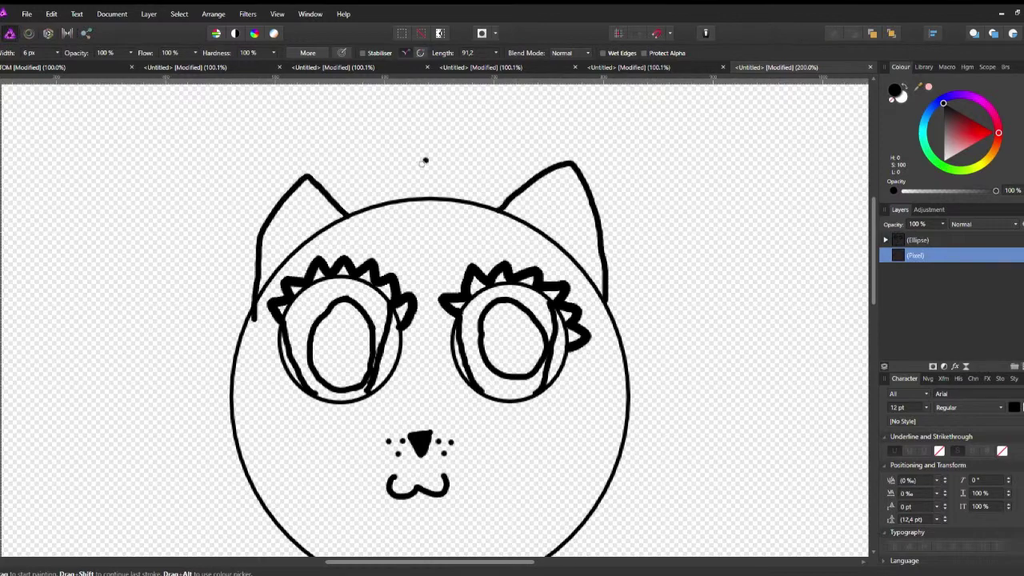
pyautogui.moveTo(417, 188); pyautogui.dragTo(735, 506)
pyautogui.hotkey('ctrl', 'z')
# Paint the neck, shoulders and torso outline below the head, undoing one unwanted stroke
pyautogui.scroll(-3, 432, 320)
pyautogui.scroll(2, 432, 320)
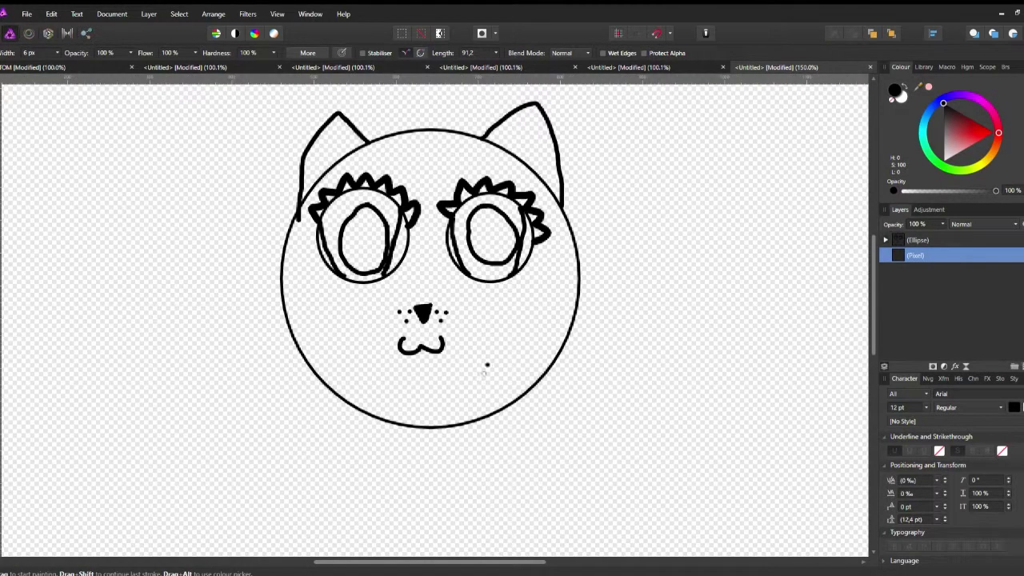
pyautogui.scroll(-2, 385, 388)
pyautogui.scroll(-1, 466, 406)
pyautogui.scroll(-3, 242, 468)
pyautogui.moveTo(393, 424)
pyautogui.mouseDown()
pyautogui.moveTo(257, 489)
pyautogui.moveTo(261, 534)
pyautogui.mouseUp()
pyautogui.moveTo(473, 291); pyautogui.dragTo(628, 520)
pyautogui.scroll(2, 343, 231)
pyautogui.scroll(-3, 342, 231)
pyautogui.moveTo(507, 281); pyautogui.dragTo(561, 478)
pyautogui.moveTo(400, 483)
pyautogui.mouseDown()
pyautogui.moveTo(363, 301)
pyautogui.moveTo(371, 483)
pyautogui.mouseUp()
pyautogui.hotkey('ctrl', 'z')
# Add a hem line across the lower torso and write 'luv yu' on the chest
pyautogui.moveTo(567, 454); pyautogui.dragTo(413, 462)
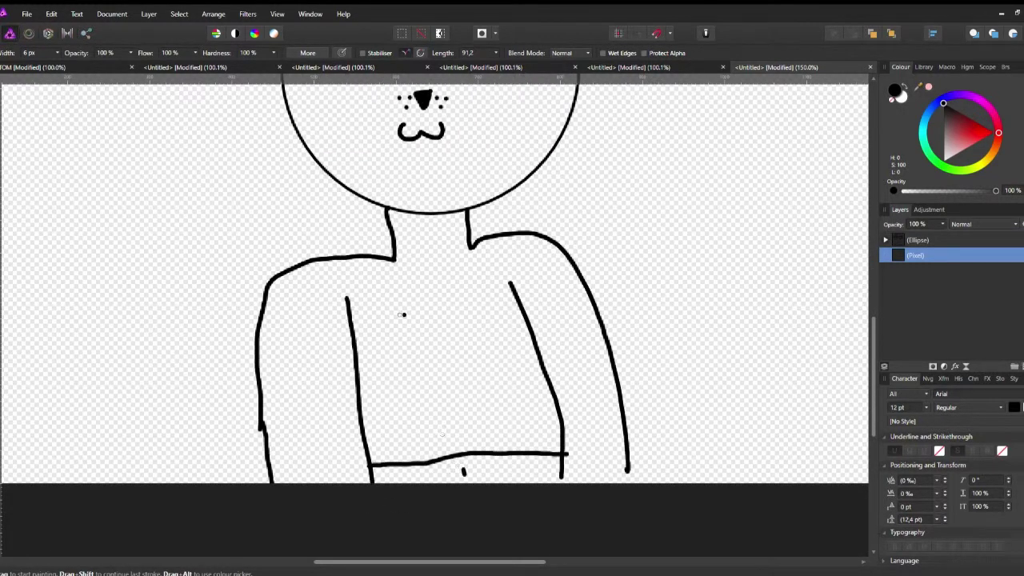
pyautogui.moveTo(393, 303); pyautogui.dragTo(420, 318)
pyautogui.moveTo(427, 309); pyautogui.dragTo(449, 314)
pyautogui.moveTo(459, 305); pyautogui.dragTo(484, 307)
pyautogui.moveTo(464, 256); pyautogui.dragTo(395, 264)
# Add a tail stroke and inner lines in both cat ears
pyautogui.scroll(2, 395, 264)
pyautogui.scroll(-3, 590, 366)
pyautogui.moveTo(628, 404)
pyautogui.mouseDown()
pyautogui.moveTo(651, 320)
pyautogui.moveTo(672, 302)
pyautogui.moveTo(630, 401)
pyautogui.mouseUp()
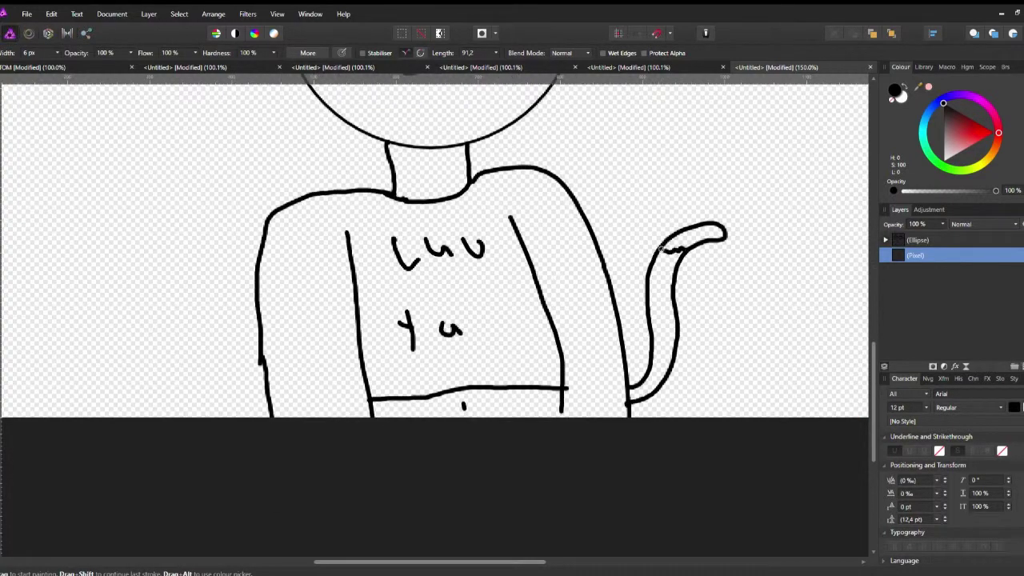
pyautogui.scroll(5, 446, 172)
pyautogui.moveTo(519, 175); pyautogui.dragTo(534, 165)
pyautogui.moveTo(322, 181)
pyautogui.mouseDown()
pyautogui.moveTo(312, 207)
pyautogui.moveTo(481, 192)
pyautogui.moveTo(352, 174)
pyautogui.mouseUp()
# Draw a long hair line down the right side, then write and remove a note left of the head
pyautogui.moveTo(557, 210); pyautogui.dragTo(613, 552)
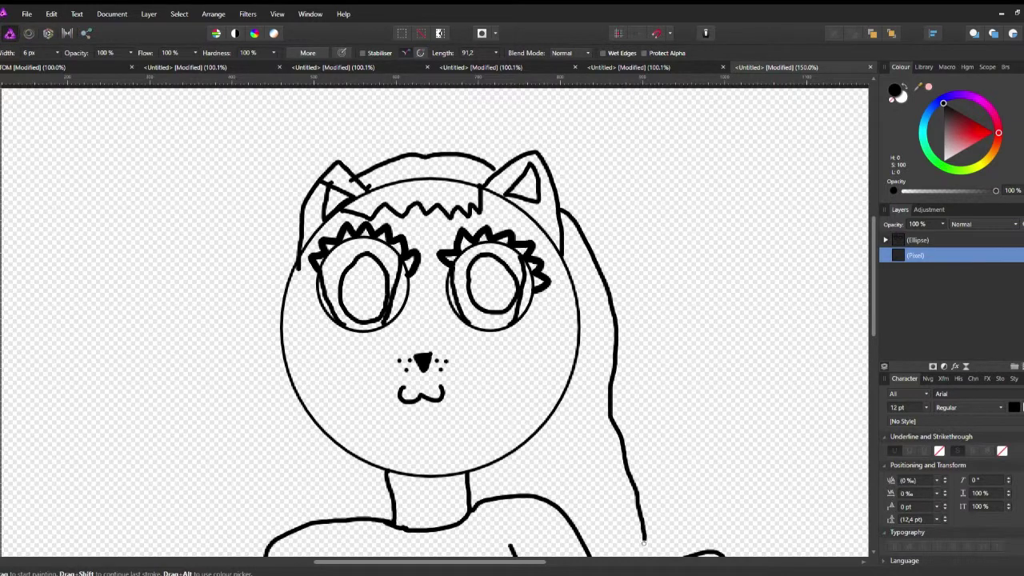
pyautogui.scroll(-3, 254, 466)
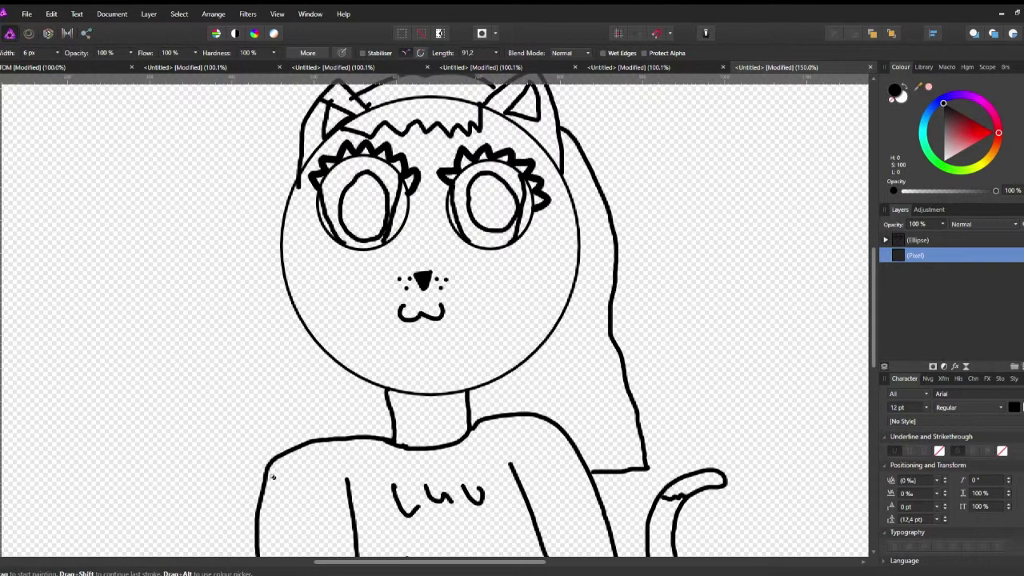
pyautogui.moveTo(126, 338); pyautogui.dragTo(125, 368)
pyautogui.moveTo(147, 352); pyautogui.dragTo(158, 334)
pyautogui.moveTo(157, 334)
pyautogui.mouseDown()
pyautogui.moveTo(166, 360)
pyautogui.moveTo(189, 352)
pyautogui.mouseUp()
pyautogui.moveTo(213, 316); pyautogui.dragTo(221, 349)
pyautogui.moveTo(226, 336); pyautogui.dragTo(244, 321)
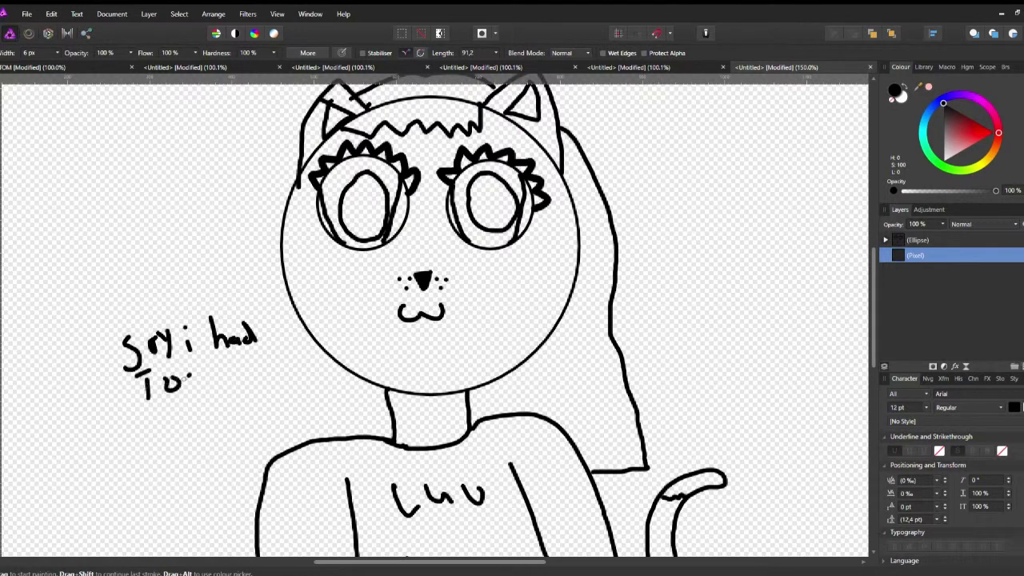
pyautogui.moveTo(185, 374); pyautogui.dragTo(280, 372)
pyautogui.hotkey('ctrl', 'z')
pyautogui.hotkey('ctrl', 'z')
pyautogui.hotkey('ctrl', 'z')
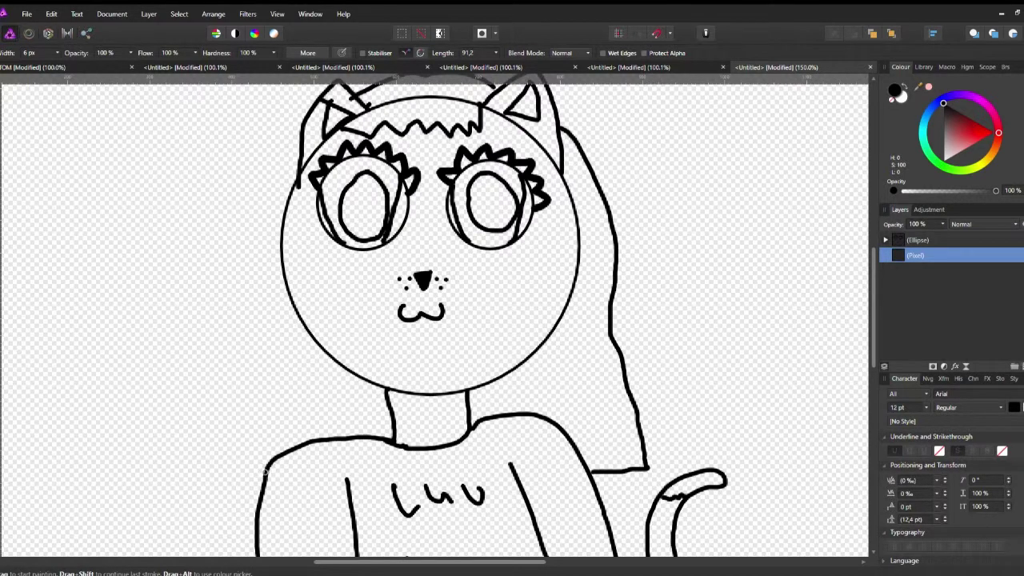
# Outline the hair on the left, raise the drawing layer above the ellipse, and blacken both pupils
pyautogui.moveTo(266, 470); pyautogui.dragTo(275, 150)
pyautogui.scroll(1, 484, 190)
pyautogui.hotkey('ctrl', ']')
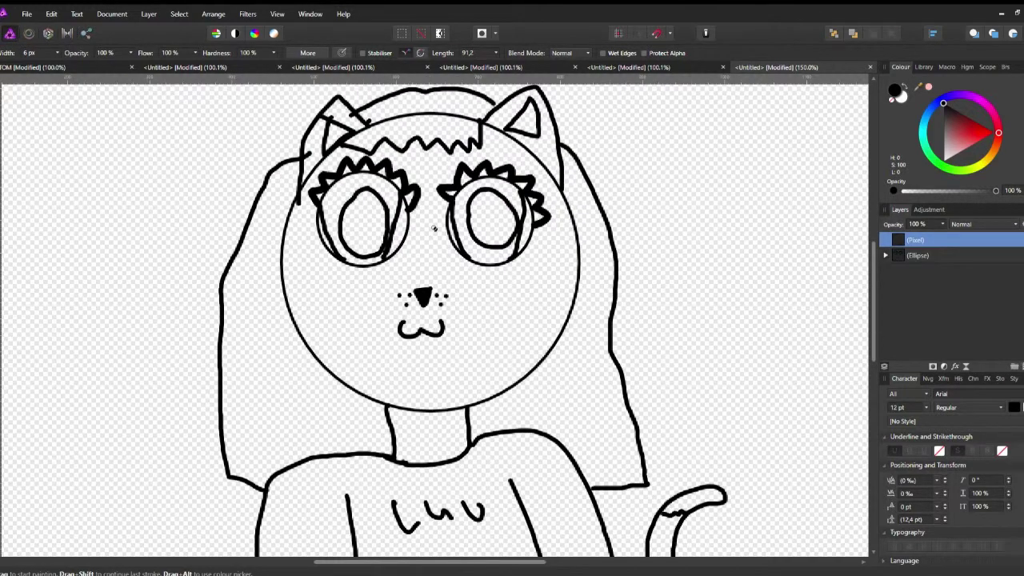
pyautogui.scroll(5, 433, 229)
pyautogui.moveTo(608, 200)
pyautogui.mouseDown()
pyautogui.moveTo(599, 286)
pyautogui.moveTo(555, 293)
pyautogui.moveTo(651, 338)
pyautogui.moveTo(703, 280)
pyautogui.mouseUp()
pyautogui.moveTo(223, 390); pyautogui.dragTo(184, 240)
# Handwrite a note reading 'now you need' at the upper right, plus its second line
pyautogui.scroll(-5, 431, 288)
pyautogui.moveTo(621, 196); pyautogui.dragTo(724, 220)
pyautogui.moveTo(736, 206); pyautogui.dragTo(773, 214)
pyautogui.moveTo(792, 201)
pyautogui.mouseDown()
pyautogui.moveTo(803, 221)
pyautogui.moveTo(831, 224)
pyautogui.mouseUp()
pyautogui.moveTo(849, 195); pyautogui.dragTo(825, 205)
pyautogui.moveTo(698, 254); pyautogui.dragTo(693, 272)
pyautogui.moveTo(707, 256); pyautogui.dragTo(708, 258)
pyautogui.moveTo(722, 243); pyautogui.dragTo(720, 269)
pyautogui.moveTo(743, 256); pyautogui.dragTo(813, 274)
pyautogui.moveTo(829, 260); pyautogui.dragTo(847, 269)
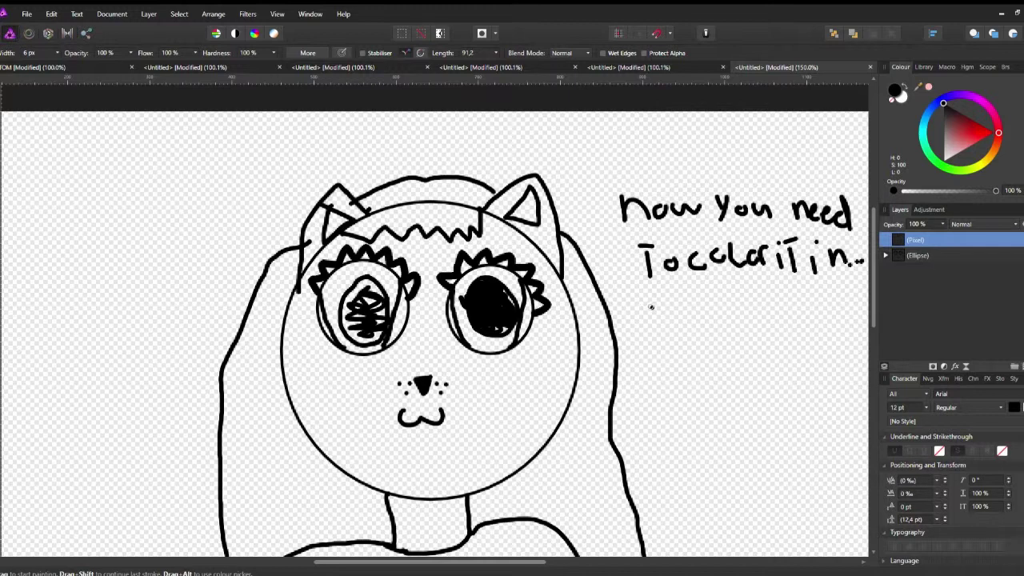
# Add further lines of letters to the upper-right handwritten note
pyautogui.moveTo(724, 330); pyautogui.dragTo(736, 339)
pyautogui.moveTo(770, 323); pyautogui.dragTo(752, 358)
pyautogui.click(789, 313)
pyautogui.moveTo(788, 321)
pyautogui.mouseDown()
pyautogui.moveTo(788, 339)
pyautogui.moveTo(827, 360)
pyautogui.mouseUp()
pyautogui.moveTo(691, 359)
pyautogui.mouseDown()
pyautogui.moveTo(728, 374)
pyautogui.moveTo(791, 368)
pyautogui.mouseUp()
pyautogui.moveTo(787, 369); pyautogui.dragTo(817, 362)
pyautogui.moveTo(702, 404); pyautogui.dragTo(737, 417)
pyautogui.moveTo(731, 406); pyautogui.dragTo(776, 426)
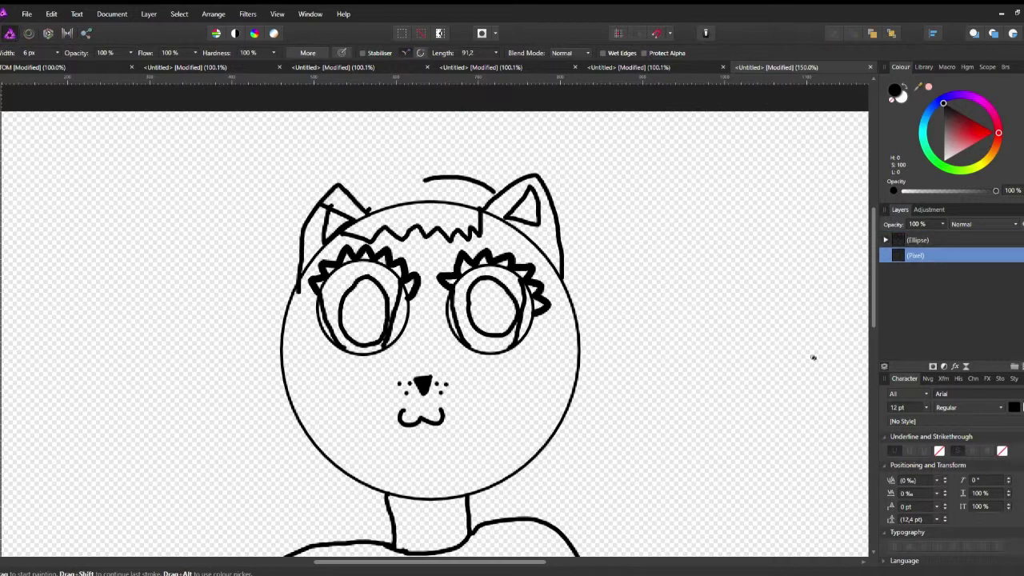
# Extend the body outline with long side strokes, undoing the last stroke
pyautogui.moveTo(620, 240); pyautogui.dragTo(570, 472)
pyautogui.moveTo(430, 561)
pyautogui.mouseDown()
pyautogui.moveTo(196, 552)
pyautogui.moveTo(400, 561)
pyautogui.mouseUp()
pyautogui.moveTo(339, 544); pyautogui.dragTo(404, 218)
pyautogui.moveTo(521, 190); pyautogui.dragTo(558, 182)
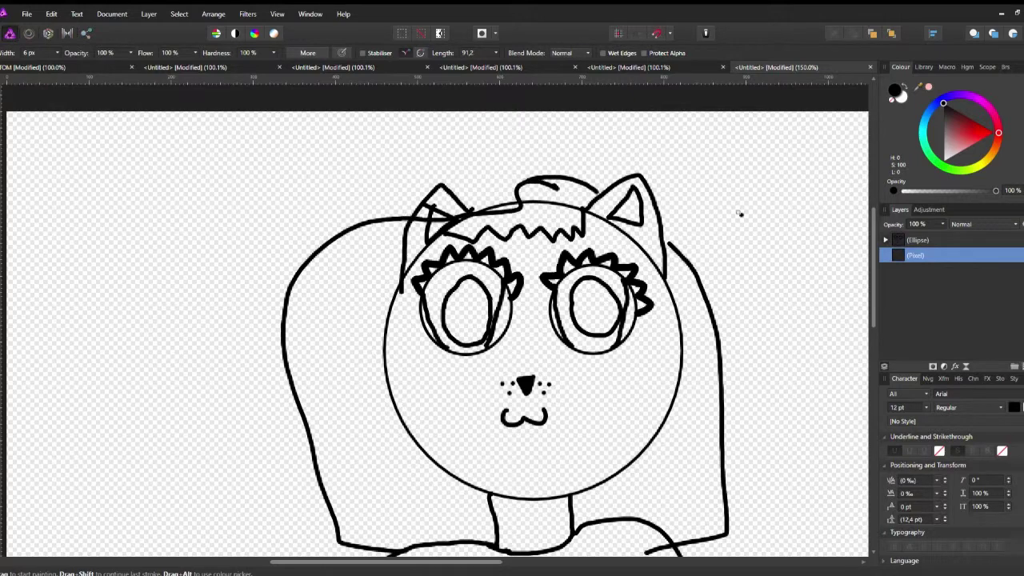
pyautogui.hotkey('ctrl', 'z')
pyautogui.hotkey('ctrl', 'z')
# Scribble red hair over the right, top and left of the cat-girl's head
pyautogui.click(954, 138)
pyautogui.moveTo(686, 286)
pyautogui.mouseDown()
pyautogui.moveTo(696, 412)
pyautogui.moveTo(608, 528)
pyautogui.mouseUp()
pyautogui.moveTo(680, 376); pyautogui.dragTo(579, 528)
pyautogui.moveTo(656, 235); pyautogui.dragTo(704, 308)
pyautogui.moveTo(524, 192); pyautogui.dragTo(588, 188)
pyautogui.moveTo(488, 213); pyautogui.dragTo(572, 207)
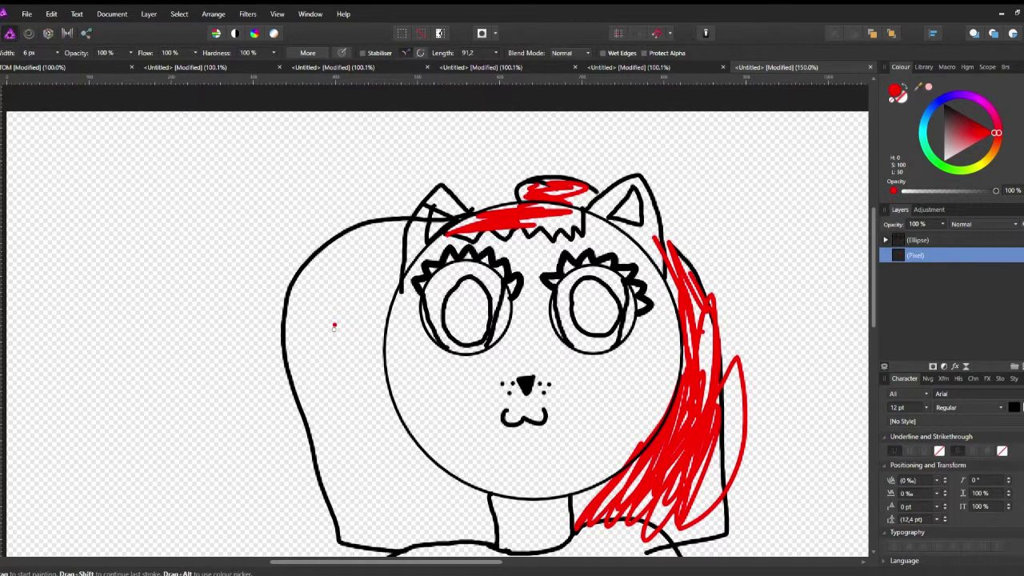
pyautogui.moveTo(376, 272); pyautogui.dragTo(304, 436)
pyautogui.moveTo(320, 280); pyautogui.dragTo(392, 232)
pyautogui.moveTo(360, 416)
pyautogui.mouseDown()
pyautogui.moveTo(496, 480)
pyautogui.moveTo(333, 454)
pyautogui.mouseUp()
# Add more red scribbles lower down the figure
pyautogui.scroll(-5, 333, 453)
pyautogui.moveTo(534, 371)
pyautogui.mouseDown()
pyautogui.moveTo(552, 412)
pyautogui.moveTo(560, 404)
pyautogui.mouseUp()
pyautogui.moveTo(667, 364); pyautogui.dragTo(704, 483)
pyautogui.moveTo(448, 339); pyautogui.dragTo(400, 480)
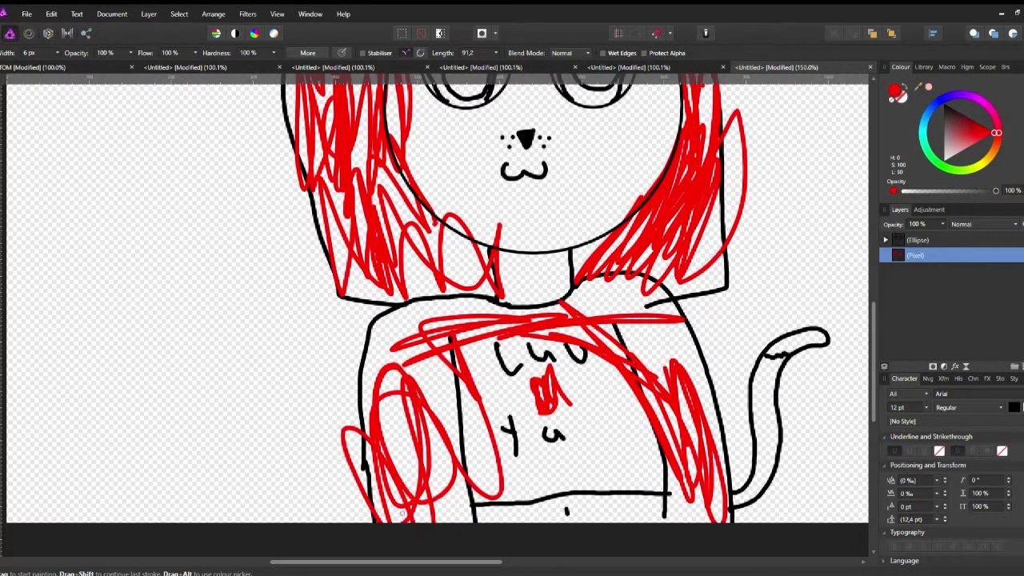
pyautogui.scroll(2, 448, 360)
# Colour the face, neck and torso with peach scribbles
pyautogui.click(949, 149)
pyautogui.moveTo(624, 192); pyautogui.dragTo(624, 264)
pyautogui.moveTo(559, 168); pyautogui.dragTo(530, 106)
pyautogui.scroll(2, 529, 240)
pyautogui.moveTo(400, 276); pyautogui.dragTo(592, 352)
pyautogui.moveTo(448, 228)
pyautogui.mouseDown()
pyautogui.moveTo(496, 192)
pyautogui.moveTo(720, 140)
pyautogui.mouseUp()
pyautogui.moveTo(512, 368); pyautogui.dragTo(560, 464)
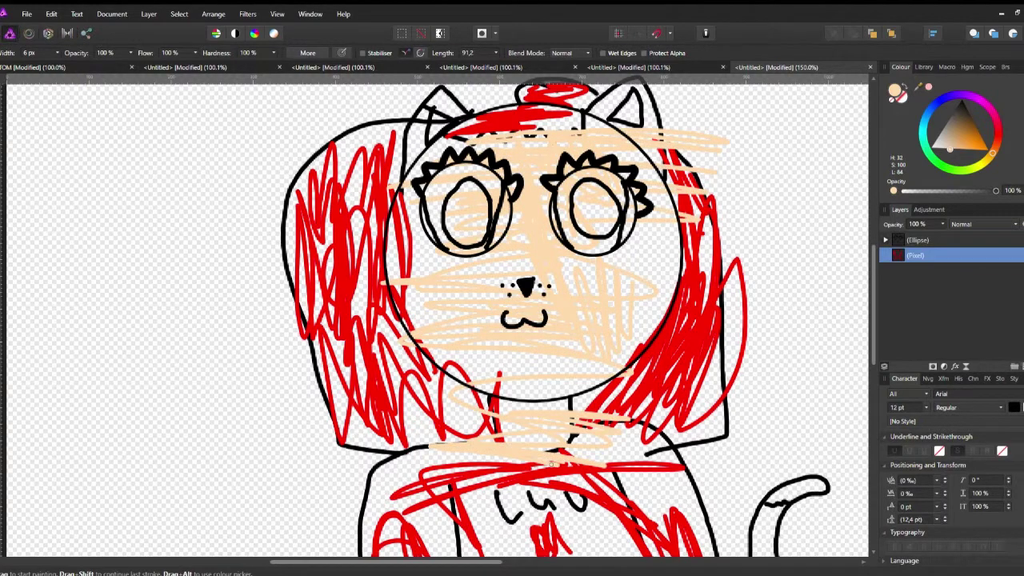
pyautogui.moveTo(466, 472); pyautogui.dragTo(496, 552)
# Handwrite a peach note on the left of the canvas, then undo it
pyautogui.moveTo(134, 253); pyautogui.dragTo(152, 276)
pyautogui.moveTo(163, 260)
pyautogui.mouseDown()
pyautogui.moveTo(212, 267)
pyautogui.moveTo(201, 308)
pyautogui.mouseUp()
pyautogui.moveTo(144, 320); pyautogui.dragTo(183, 329)
pyautogui.moveTo(254, 324); pyautogui.dragTo(278, 323)
pyautogui.moveTo(149, 390); pyautogui.dragTo(152, 400)
pyautogui.moveTo(160, 394); pyautogui.dragTo(192, 428)
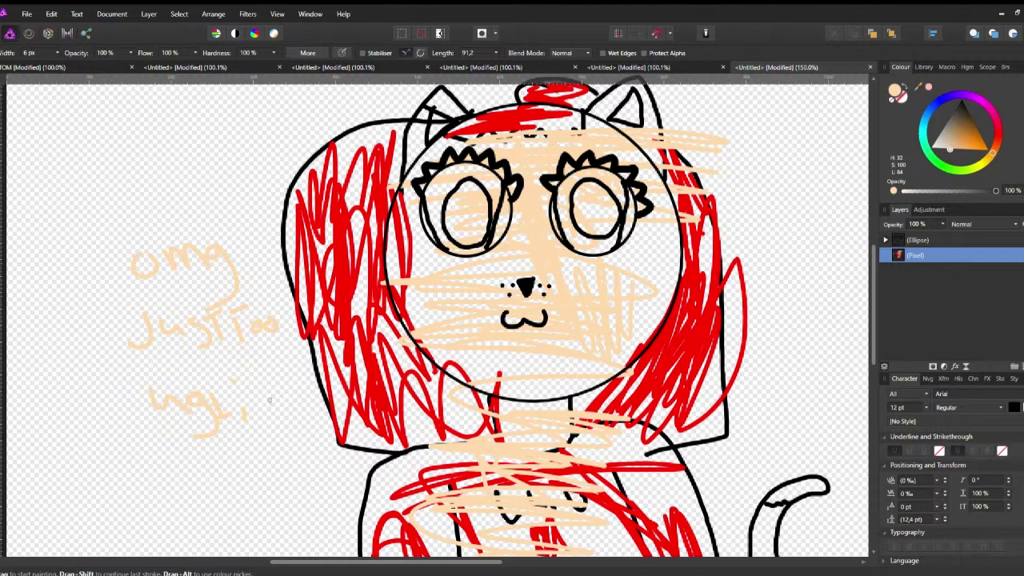
pyautogui.hotkey('ctrl', 'z')
pyautogui.hotkey('ctrl', 'z')
pyautogui.hotkey('ctrl', 'z')
# Handwrite a black note on the left including the words 'now' and 'File'
pyautogui.hotkey('ctrl', 'z')
pyautogui.hotkey('ctrl', 'z')
pyautogui.hotkey('ctrl', 'z')
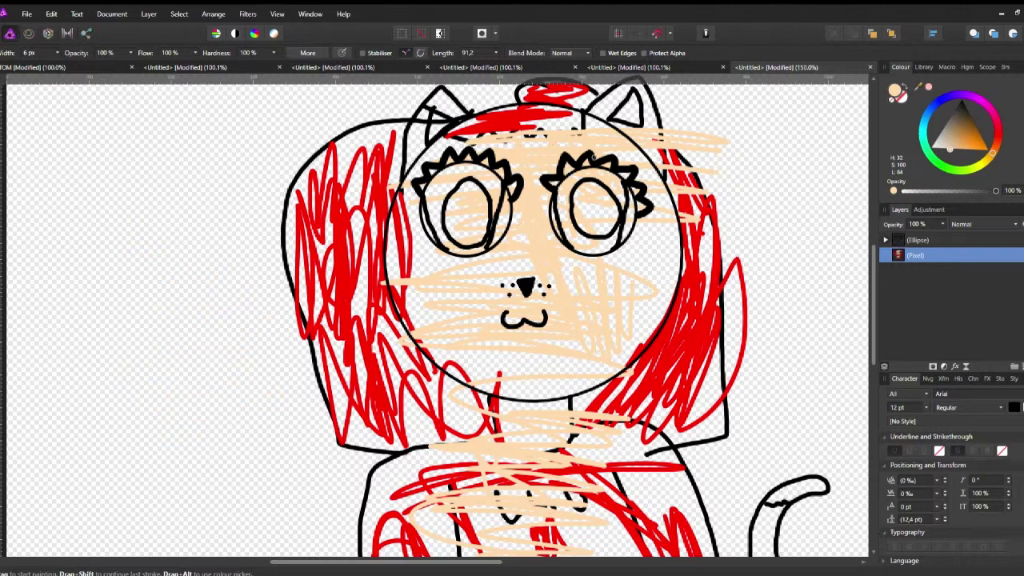
pyautogui.moveTo(117, 218); pyautogui.dragTo(144, 235)
pyautogui.moveTo(148, 214); pyautogui.dragTo(196, 205)
pyautogui.moveTo(130, 256); pyautogui.dragTo(149, 304)
pyautogui.hotkey('ctrl', 'z')
pyautogui.moveTo(190, 257); pyautogui.dragTo(192, 278)
pyautogui.moveTo(151, 314); pyautogui.dragTo(170, 310)
pyautogui.moveTo(176, 318); pyautogui.dragTo(178, 331)
pyautogui.moveTo(189, 306); pyautogui.dragTo(230, 328)
pyautogui.moveTo(149, 344); pyautogui.dragTo(174, 361)
pyautogui.moveTo(175, 346); pyautogui.dragTo(285, 378)
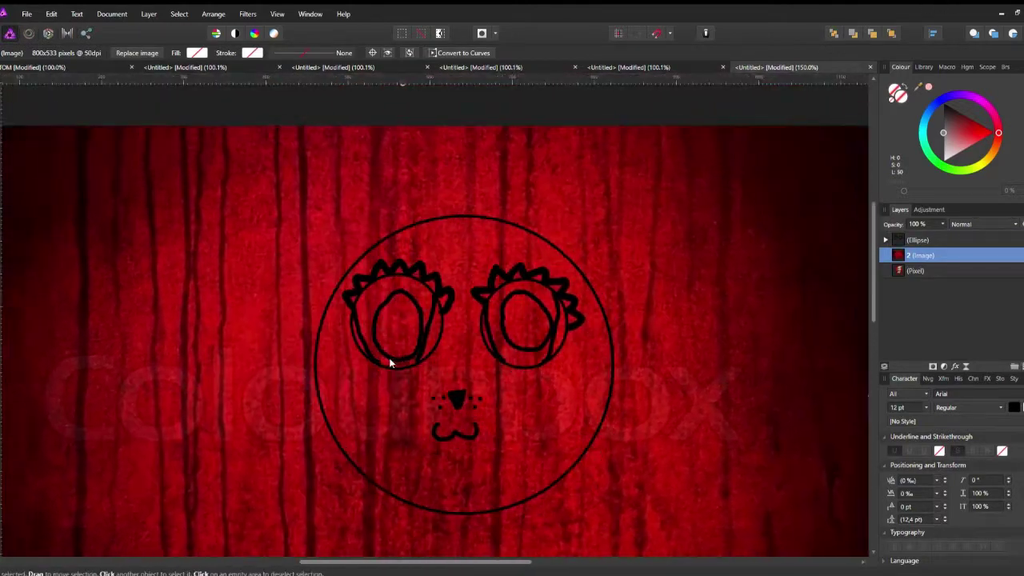
# Remove the pasted red curtain image and scribble black lines over the face and body
pyautogui.hotkey('ctrl', 'z')
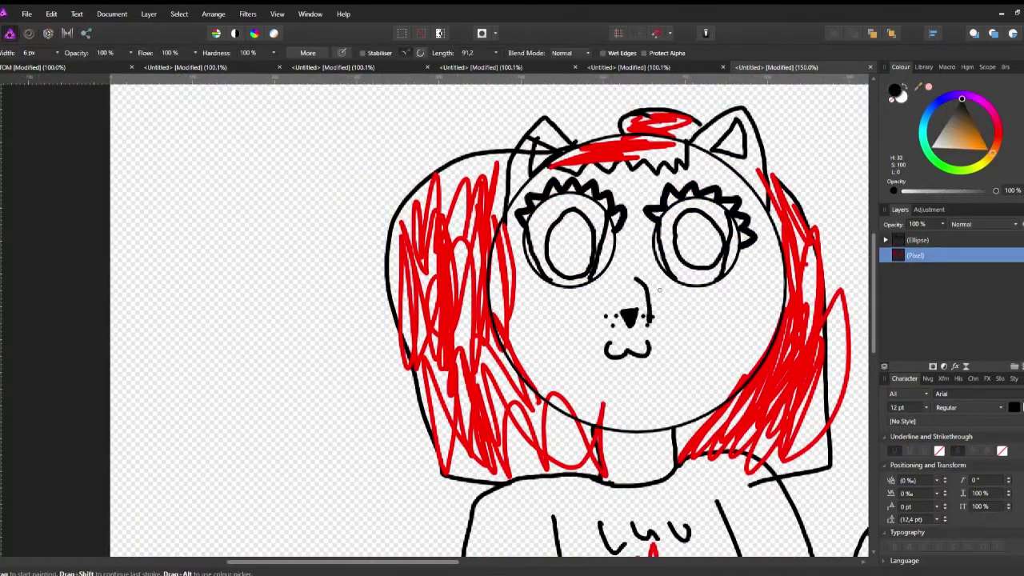
pyautogui.moveTo(659, 290); pyautogui.dragTo(719, 272)
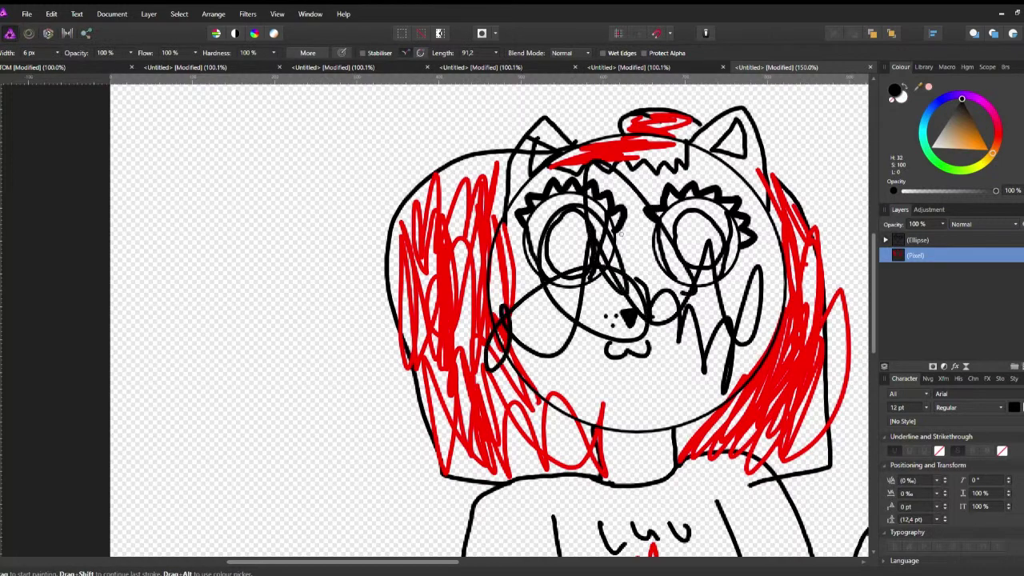
pyautogui.moveTo(560, 208); pyautogui.dragTo(640, 336)
pyautogui.scroll(-3, 640, 320)
pyautogui.moveTo(576, 400); pyautogui.dragTo(688, 480)
pyautogui.scroll(3, 223, 229)
# Write and undo 'First copy your image/drawing' on the left, then switch to the Move tool
pyautogui.moveTo(222, 226); pyautogui.dragTo(221, 264)
pyautogui.moveTo(277, 232)
pyautogui.mouseDown()
pyautogui.moveTo(280, 254)
pyautogui.moveTo(310, 255)
pyautogui.mouseUp()
pyautogui.moveTo(318, 210); pyautogui.dragTo(324, 244)
pyautogui.moveTo(240, 294); pyautogui.dragTo(237, 320)
pyautogui.moveTo(254, 304)
pyautogui.mouseDown()
pyautogui.moveTo(291, 308)
pyautogui.moveTo(302, 370)
pyautogui.mouseUp()
pyautogui.moveTo(314, 341); pyautogui.dragTo(326, 344)
pyautogui.moveTo(337, 323); pyautogui.dragTo(334, 340)
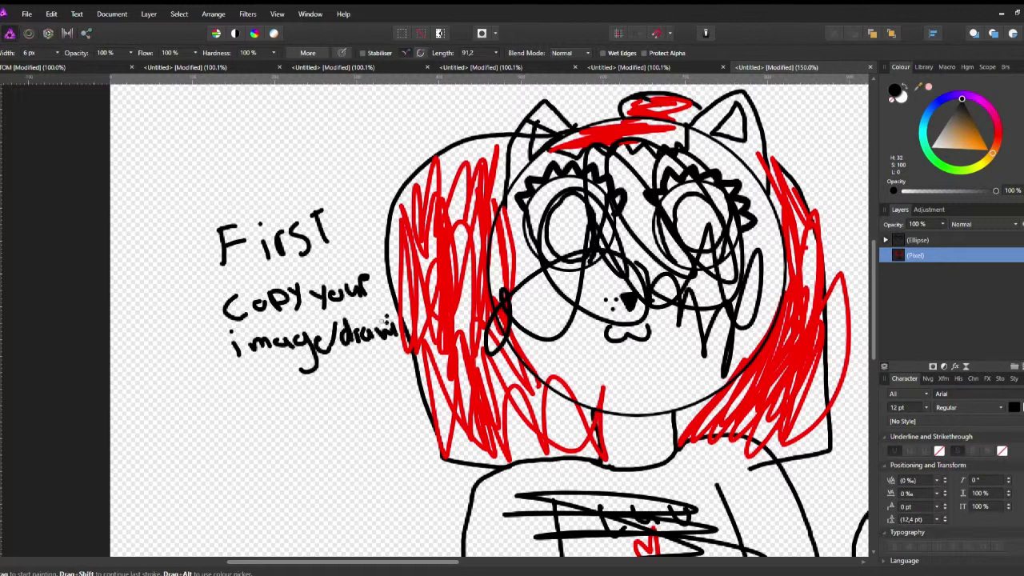
pyautogui.hotkey('ctrl', 'z')
pyautogui.hotkey('ctrl', 'z')
pyautogui.hotkey('ctrl', 'z')
pyautogui.hotkey('ctrl', 'z')
pyautogui.hotkey('ctrl', 'z')
pyautogui.hotkey('ctrl', 'z')
pyautogui.hotkey('ctrl', 'z')
pyautogui.hotkey('ctrl', 'z')
pyautogui.hotkey('ctrl', 'z')
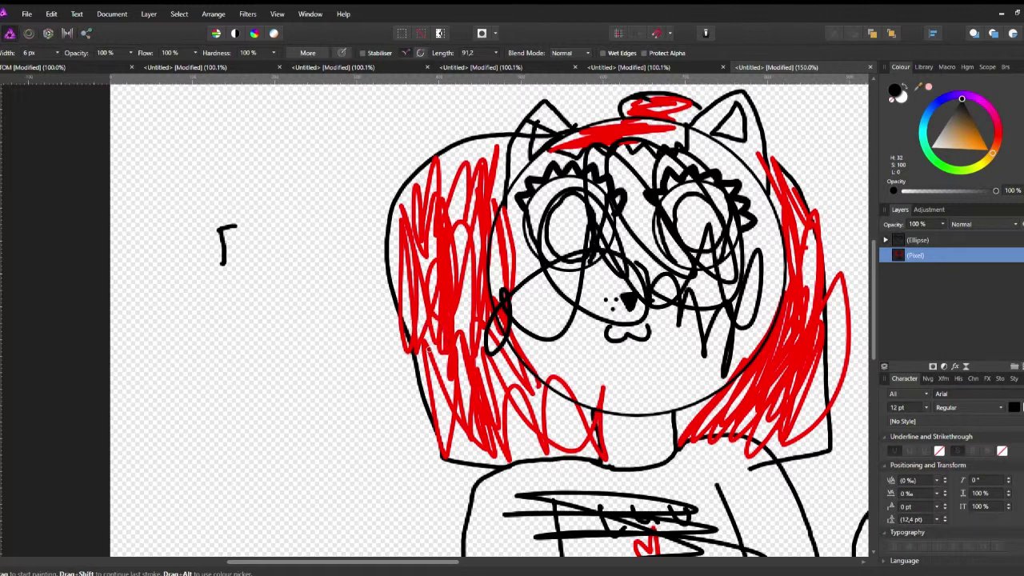
pyautogui.press('v')
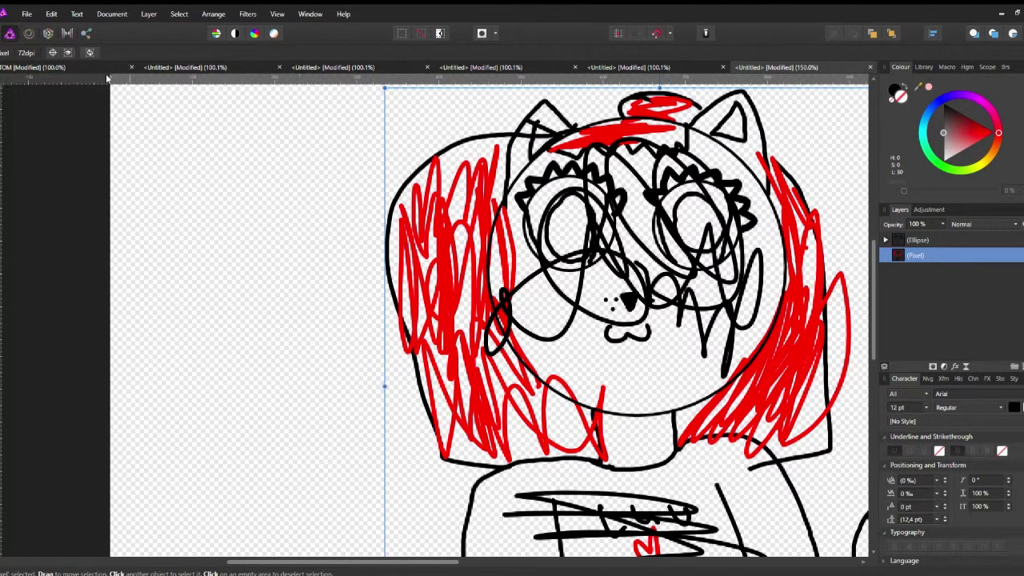
# Paste the galaxy picture, nudge it left and down, and ready a white brush
pyautogui.hotkey('ctrl', 'v')
pyautogui.moveTo(456, 292); pyautogui.dragTo(422, 322)
pyautogui.press('b')
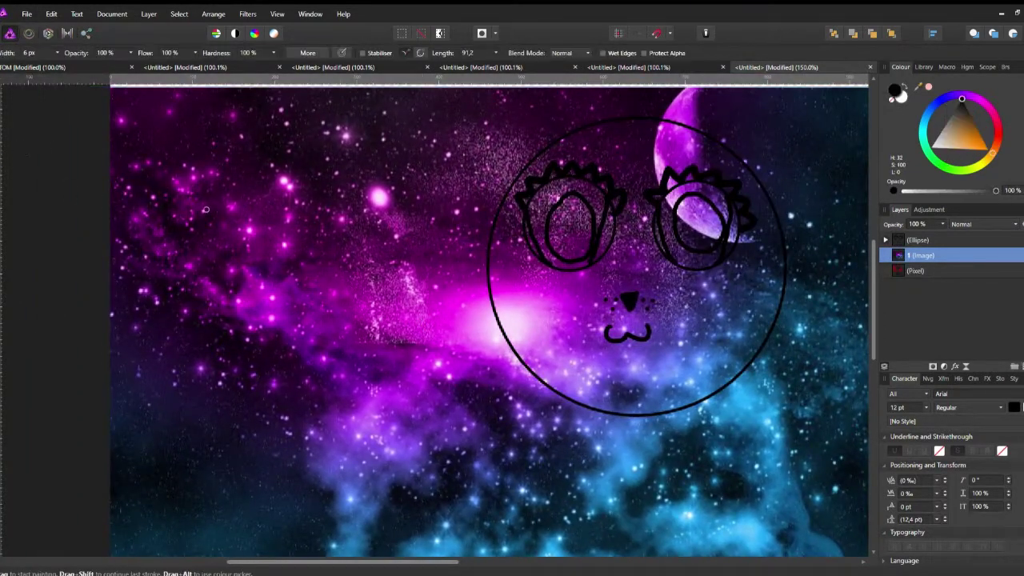
pyautogui.hotkey('ctrl', 'z')
pyautogui.press('x')
# Handwrite 'Press' in white and paste the cat-girl drawing, then undo both
pyautogui.moveTo(218, 209)
pyautogui.mouseDown()
pyautogui.moveTo(228, 258)
pyautogui.moveTo(284, 209)
pyautogui.mouseUp()
pyautogui.moveTo(316, 216); pyautogui.dragTo(312, 232)
pyautogui.moveTo(340, 209); pyautogui.dragTo(328, 240)
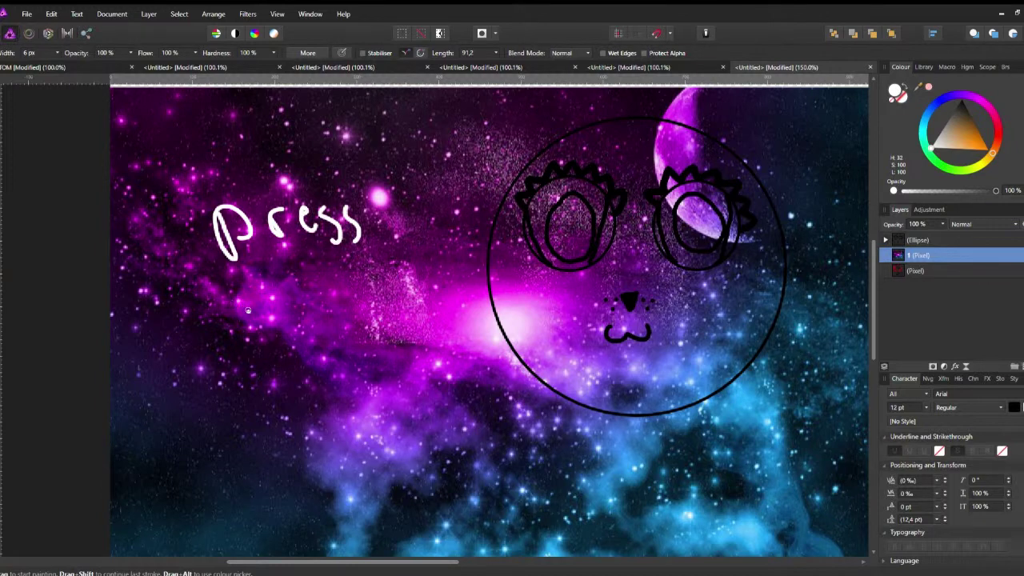
pyautogui.hotkey('ctrl', 'v')
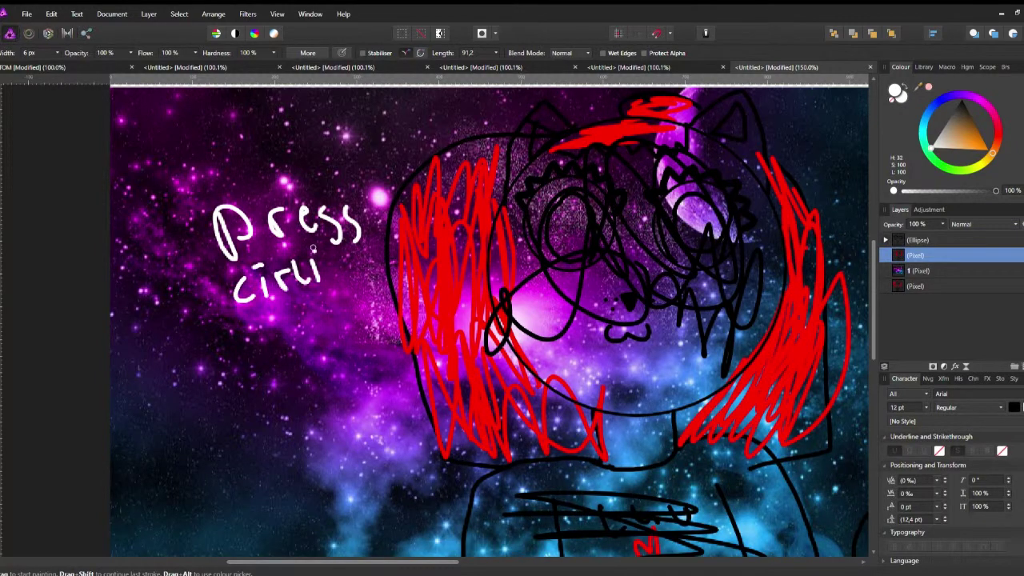
pyautogui.hotkey('ctrl', 'z')
pyautogui.hotkey('ctrl', 'z')
pyautogui.hotkey('ctrl', 'z')
pyautogui.hotkey('ctrl', 'z')
pyautogui.hotkey('ctrl', 'z')
pyautogui.hotkey('ctrl', 'z')
# Handwrite 'Then this happens' in white and paste the cat-girl drawing over the galaxy
pyautogui.moveTo(241, 183); pyautogui.dragTo(271, 179)
pyautogui.moveTo(256, 181)
pyautogui.mouseDown()
pyautogui.moveTo(252, 228)
pyautogui.moveTo(366, 206)
pyautogui.mouseUp()
pyautogui.moveTo(375, 186)
pyautogui.mouseDown()
pyautogui.moveTo(388, 204)
pyautogui.moveTo(452, 216)
pyautogui.mouseUp()
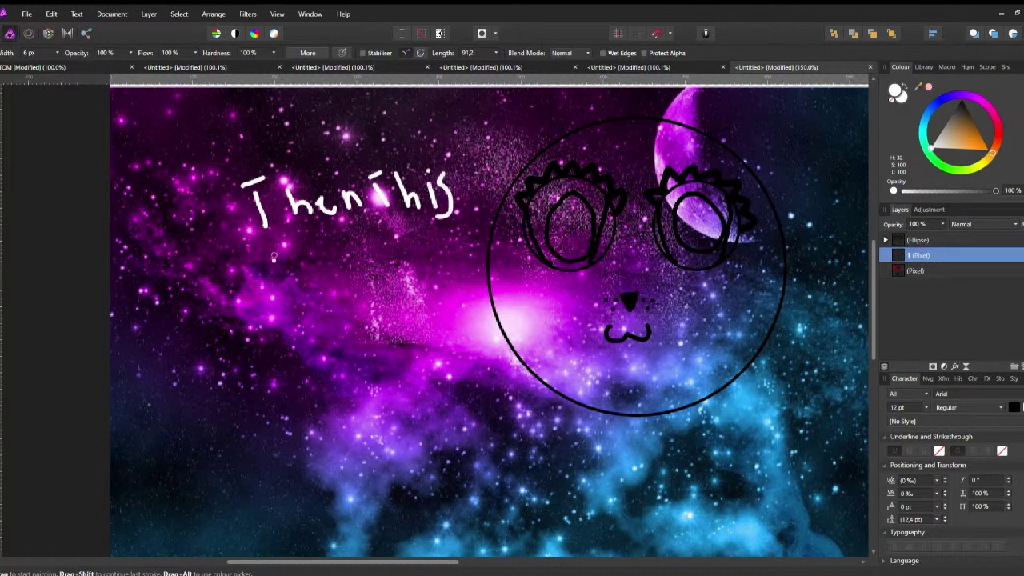
pyautogui.moveTo(272, 252); pyautogui.dragTo(344, 280)
pyautogui.moveTo(331, 245); pyautogui.dragTo(406, 272)
pyautogui.hotkey('ctrl', 'v')
# Add white 'image!' note strokes, then undo them
pyautogui.moveTo(616, 323); pyautogui.dragTo(598, 300)
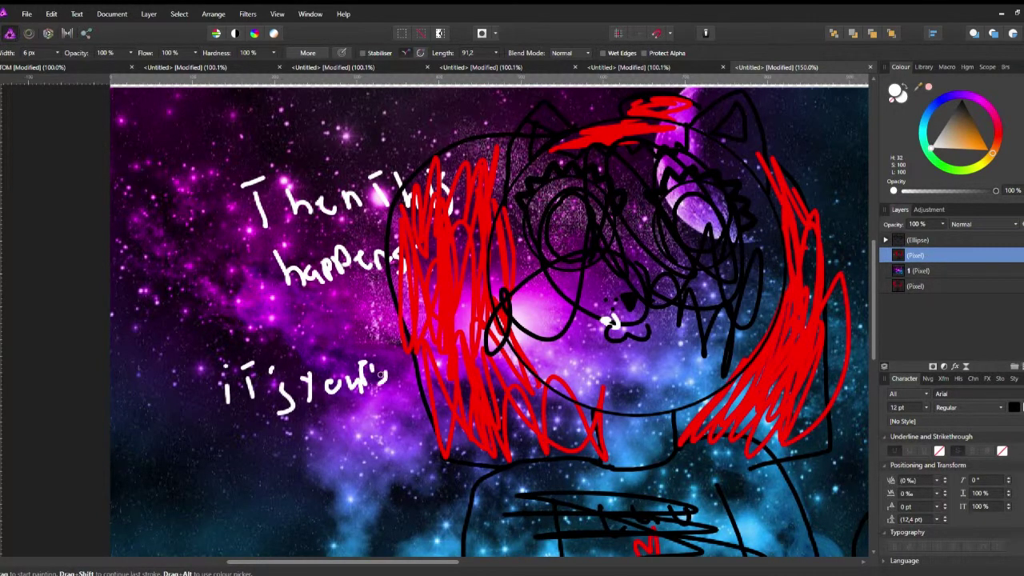
pyautogui.moveTo(373, 429); pyautogui.dragTo(336, 473)
pyautogui.moveTo(379, 448); pyautogui.dragTo(395, 456)
pyautogui.moveTo(392, 424); pyautogui.dragTo(388, 452)
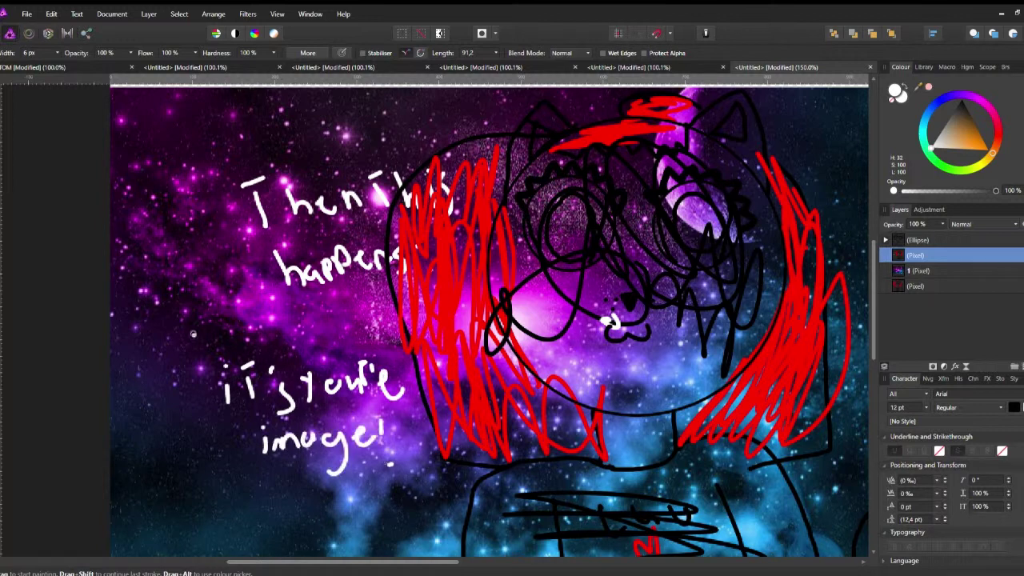
pyautogui.hotkey('ctrl', 'z')
pyautogui.hotkey('ctrl', 'z')
pyautogui.hotkey('ctrl', 'z')
pyautogui.hotkey('ctrl', 'z')
pyautogui.hotkey('ctrl', 'z')
pyautogui.hotkey('ctrl', 'z')
# Paste the cat-girl drawing back over the galaxy and undo a trial white note
pyautogui.hotkey('ctrl', 'z')
pyautogui.hotkey('ctrl', 'z')
pyautogui.hotkey('ctrl', 'z')
pyautogui.hotkey('ctrl', 'z')
pyautogui.hotkey('ctrl', 'z')
pyautogui.hotkey('ctrl', 'z')
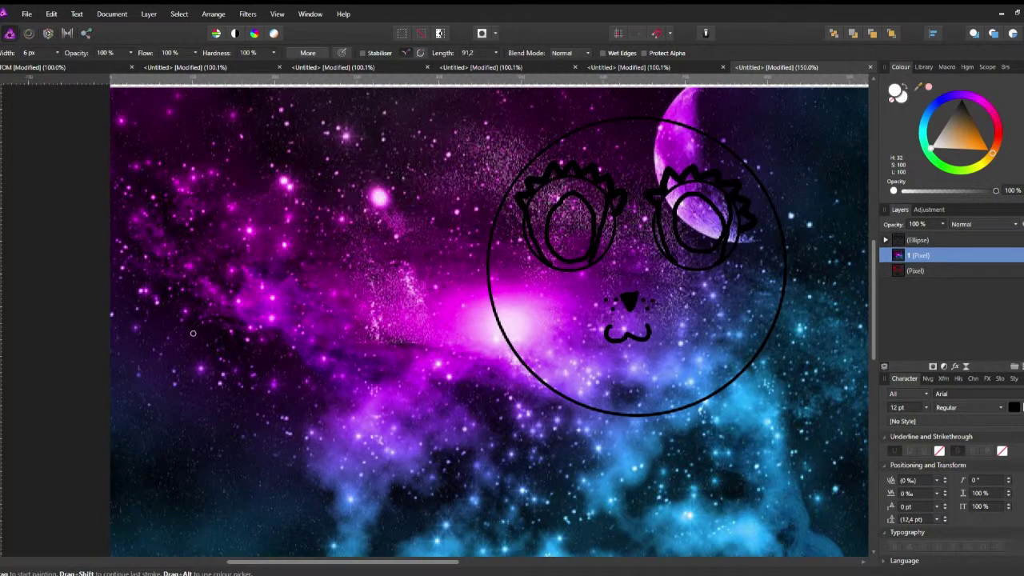
pyautogui.hotkey('ctrl', 'v')
pyautogui.moveTo(242, 216); pyautogui.dragTo(284, 210)
pyautogui.moveTo(224, 254)
pyautogui.mouseDown()
pyautogui.moveTo(308, 276)
pyautogui.moveTo(272, 330)
pyautogui.moveTo(350, 330)
pyautogui.mouseUp()
pyautogui.hotkey('ctrl', 'z')
pyautogui.hotkey('ctrl', 'z')
pyautogui.hotkey('ctrl', 'z')
pyautogui.hotkey('ctrl', 'z')
pyautogui.hotkey('ctrl', 'z')
pyautogui.hotkey('ctrl', 'z')
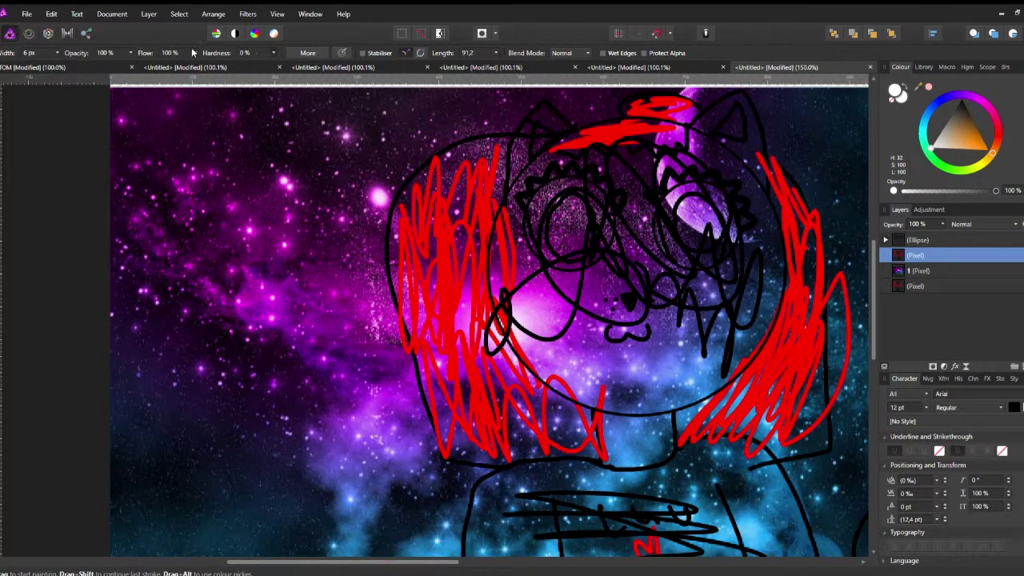
# Set the brush width to 400 px and fade the scribbles over the face
pyautogui.click(32, 53)
pyautogui.write('400')
pyautogui.press('Return')
pyautogui.moveTo(584, 491)
pyautogui.mouseDown()
pyautogui.moveTo(628, 248)
pyautogui.moveTo(560, 320)
pyautogui.mouseUp()
# Switch to a thin white brush at full flow for writing
pyautogui.press('x')
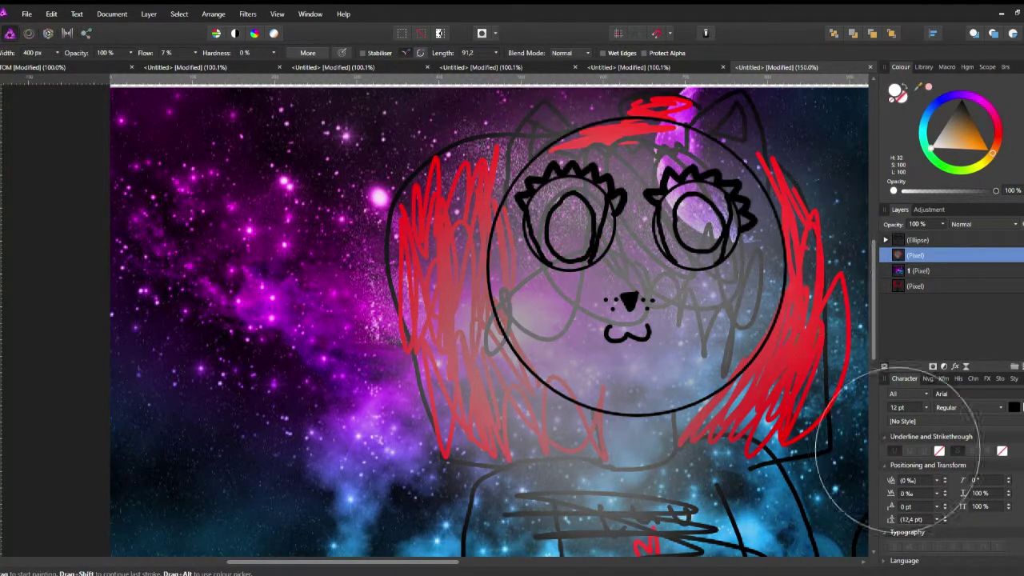
pyautogui.press('[')
pyautogui.press('[')
pyautogui.press('[')
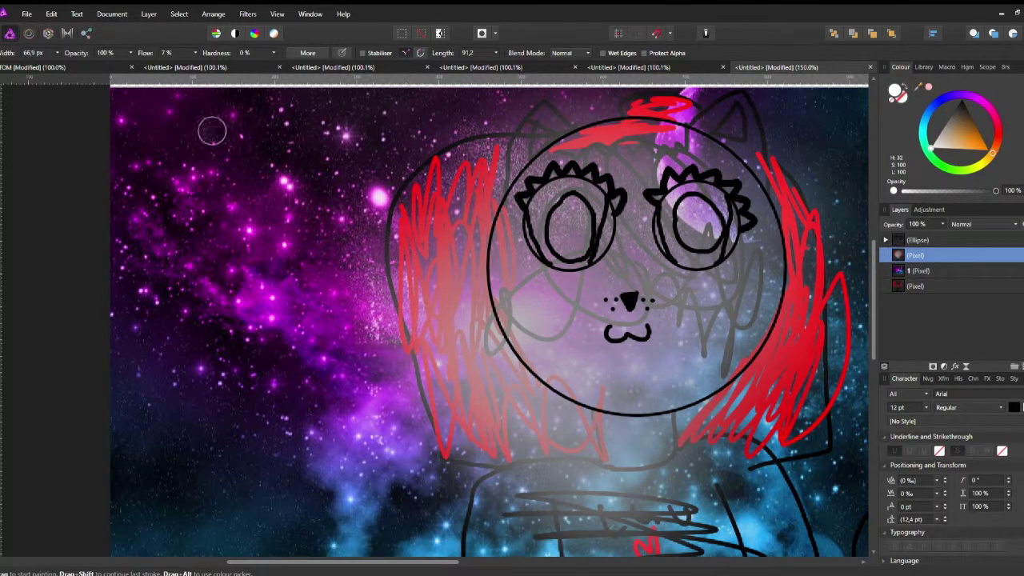
pyautogui.hotkey('shift', '0')
pyautogui.press('[')
pyautogui.press('[')
pyautogui.press('[')
# Handwrite 'if you do That' in white on the left of the canvas
pyautogui.moveTo(208, 198); pyautogui.dragTo(209, 224)
pyautogui.moveTo(256, 185); pyautogui.dragTo(244, 227)
pyautogui.moveTo(279, 197); pyautogui.dragTo(290, 228)
pyautogui.moveTo(318, 202); pyautogui.dragTo(370, 204)
pyautogui.moveTo(240, 263); pyautogui.dragTo(243, 291)
pyautogui.moveTo(249, 276); pyautogui.dragTo(281, 293)
pyautogui.moveTo(298, 254); pyautogui.dragTo(351, 283)
pyautogui.hotkey('ctrl', 'z')
pyautogui.moveTo(361, 236); pyautogui.dragTo(375, 297)
# Handwrite 'Like this you will get this' below it to finish the note
pyautogui.moveTo(254, 339); pyautogui.dragTo(270, 376)
pyautogui.moveTo(275, 355); pyautogui.dragTo(277, 371)
pyautogui.moveTo(288, 330); pyautogui.dragTo(307, 365)
pyautogui.moveTo(311, 352); pyautogui.dragTo(395, 339)
pyautogui.moveTo(215, 442)
pyautogui.mouseDown()
pyautogui.moveTo(272, 463)
pyautogui.moveTo(355, 448)
pyautogui.moveTo(387, 460)
pyautogui.mouseUp()
pyautogui.moveTo(240, 496)
pyautogui.mouseDown()
pyautogui.moveTo(232, 551)
pyautogui.moveTo(307, 495)
pyautogui.mouseUp()
pyautogui.moveTo(324, 480)
pyautogui.mouseDown()
pyautogui.moveTo(336, 516)
pyautogui.moveTo(373, 507)
pyautogui.mouseUp()
pyautogui.moveTo(383, 472); pyautogui.dragTo(385, 505)
pyautogui.moveTo(402, 456); pyautogui.dragTo(387, 502)
pyautogui.click(396, 434)
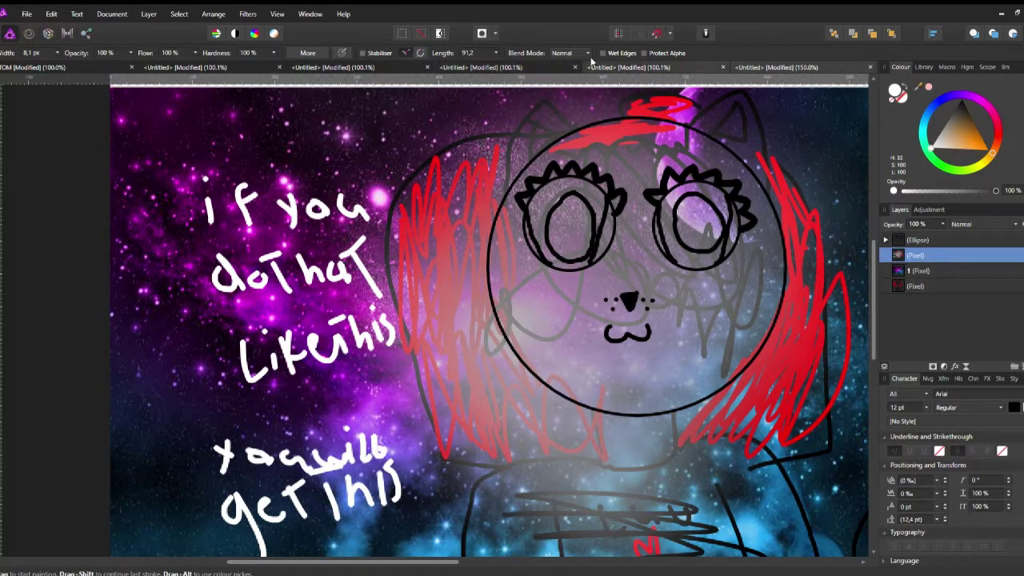
# Switch to the finished example picture and cancel an empty artistic text object
pyautogui.click(480, 67)
pyautogui.press('t')
pyautogui.press('Escape')
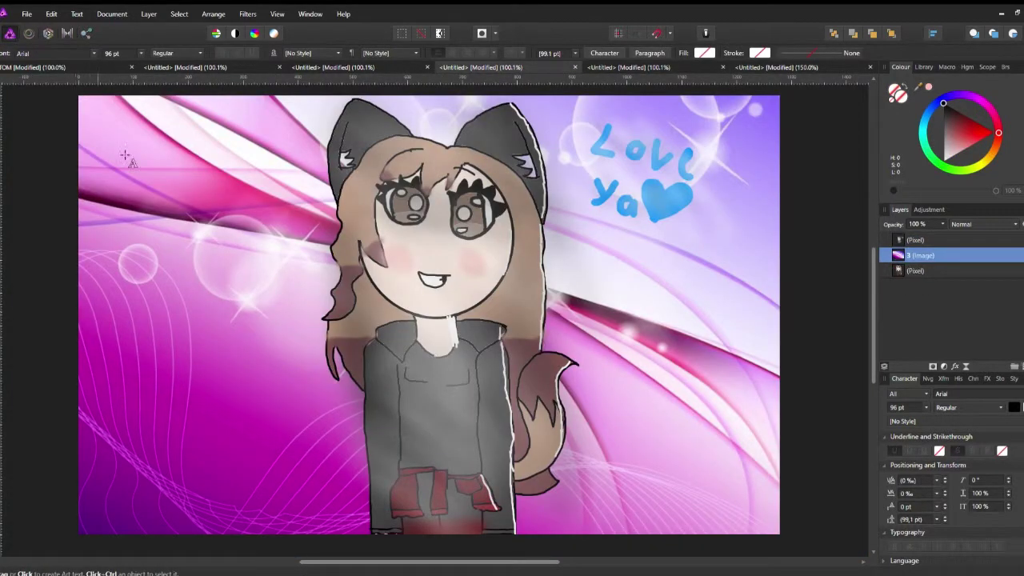
# Place 96 pt Arial artistic text on the picture's left, trying wordings until only 'T' remains
pyautogui.click(148, 102)
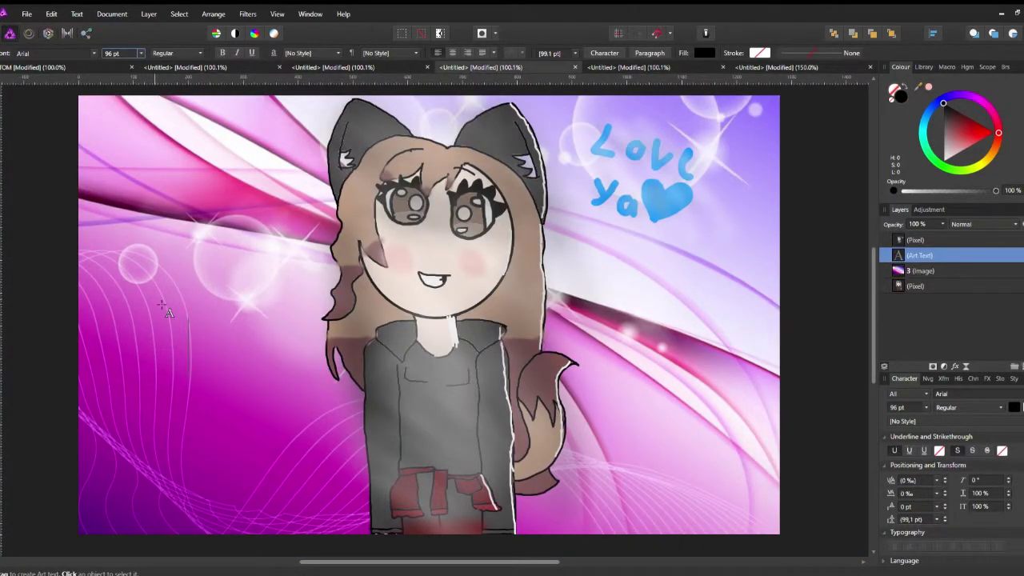
pyautogui.click(169, 331)
pyautogui.write('The')
pyautogui.press('BackSpace')
pyautogui.press('BackSpace')
pyautogui.press('BackSpace')
pyautogui.write('Go!')
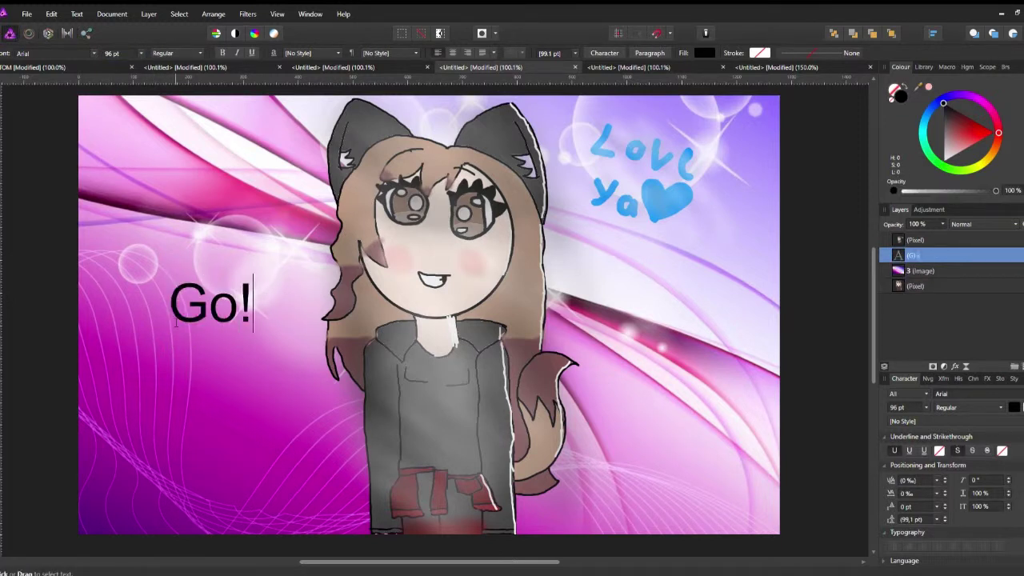
pyautogui.press('BackSpace')
pyautogui.press('BackSpace')
pyautogui.press('BackSpace')
pyautogui.write('H')
pyautogui.press('BackSpace')
pyautogui.write('Like')
pyautogui.press('BackSpace')
pyautogui.press('BackSpace')
pyautogui.press('BackSpace')
pyautogui.write('Thi')
pyautogui.press('BackSpace')
pyautogui.press('BackSpace')
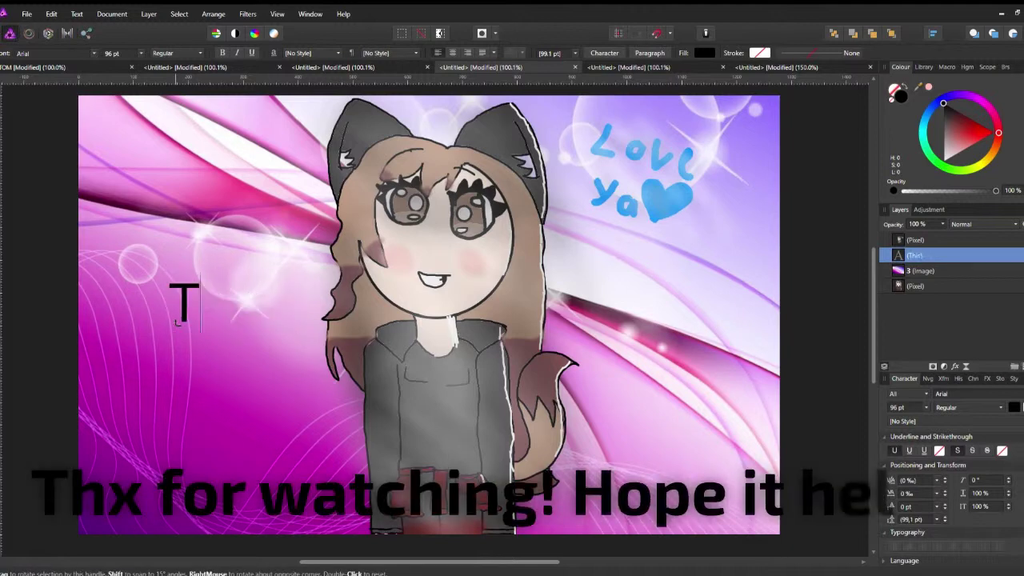